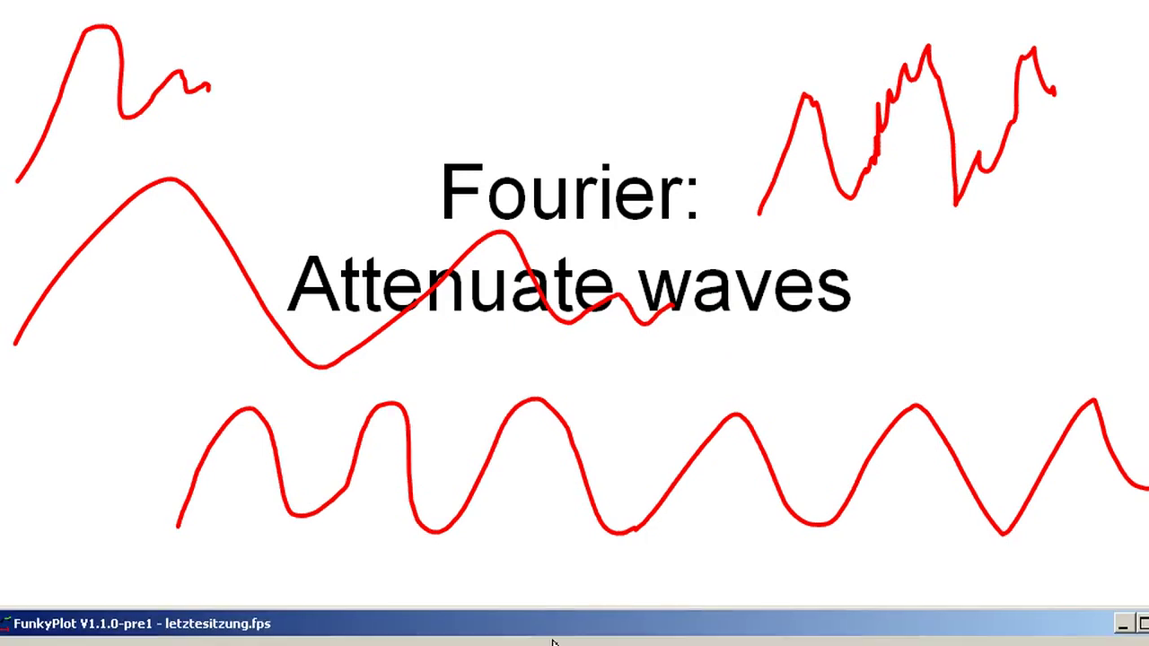
- Bring the FunkyPlot window with letztesitzung.fps up over the hand-drawn waves slide
drag(551, 629, 581, 41)
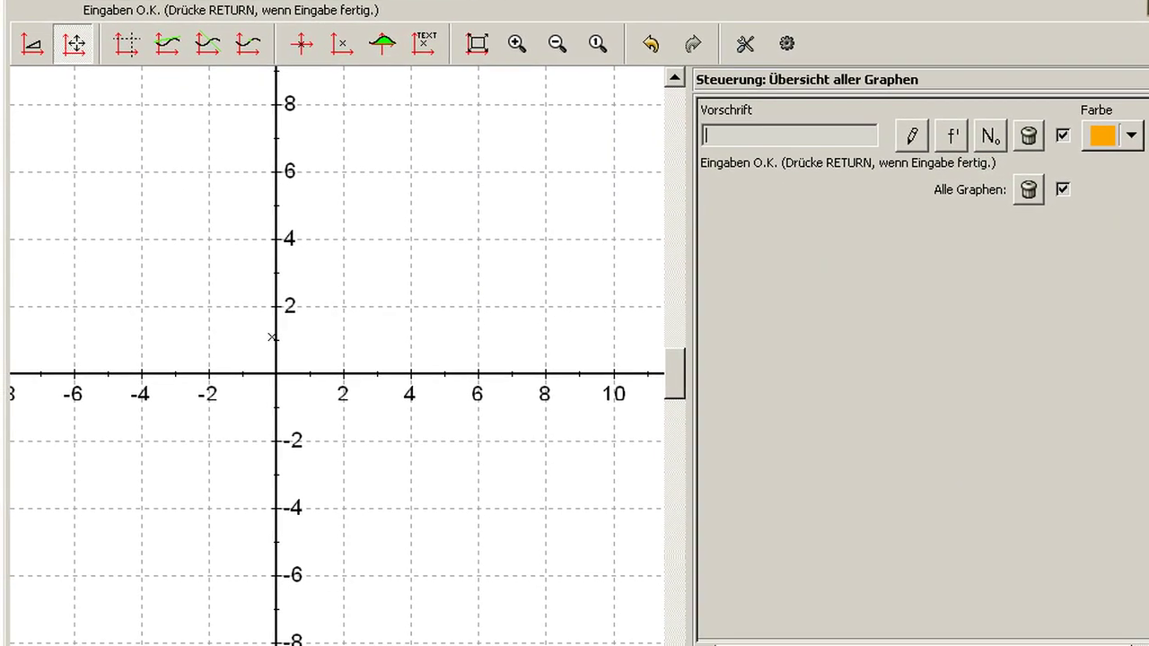
- Plot sin(20x) from the first formula field
text(sin()
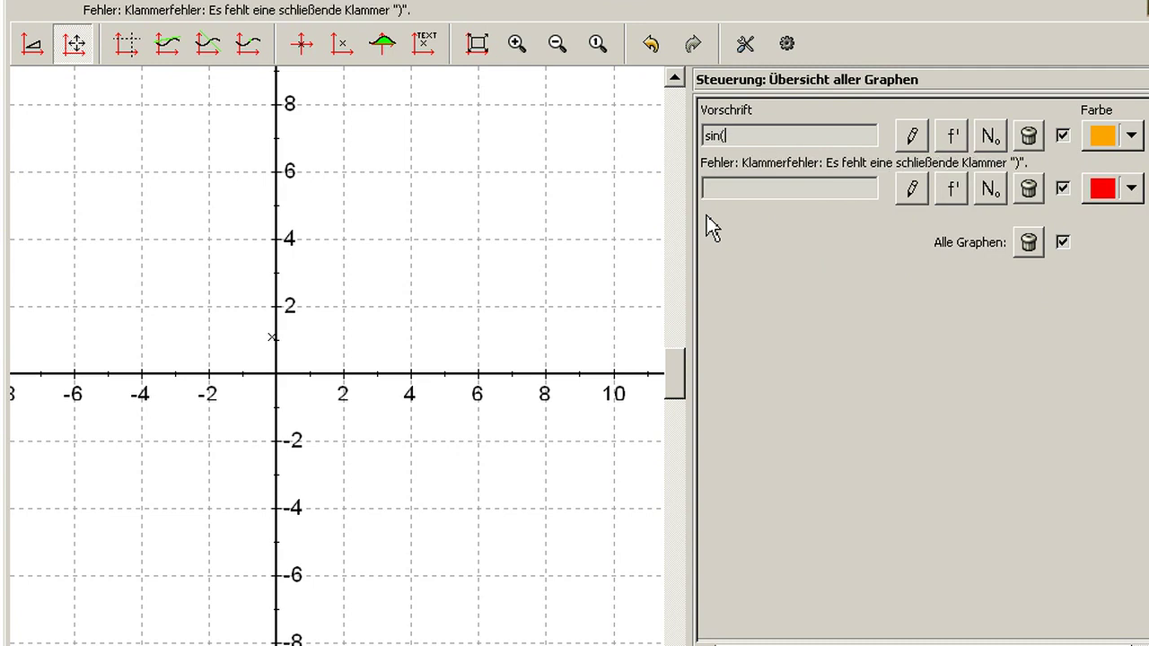
text(20x))
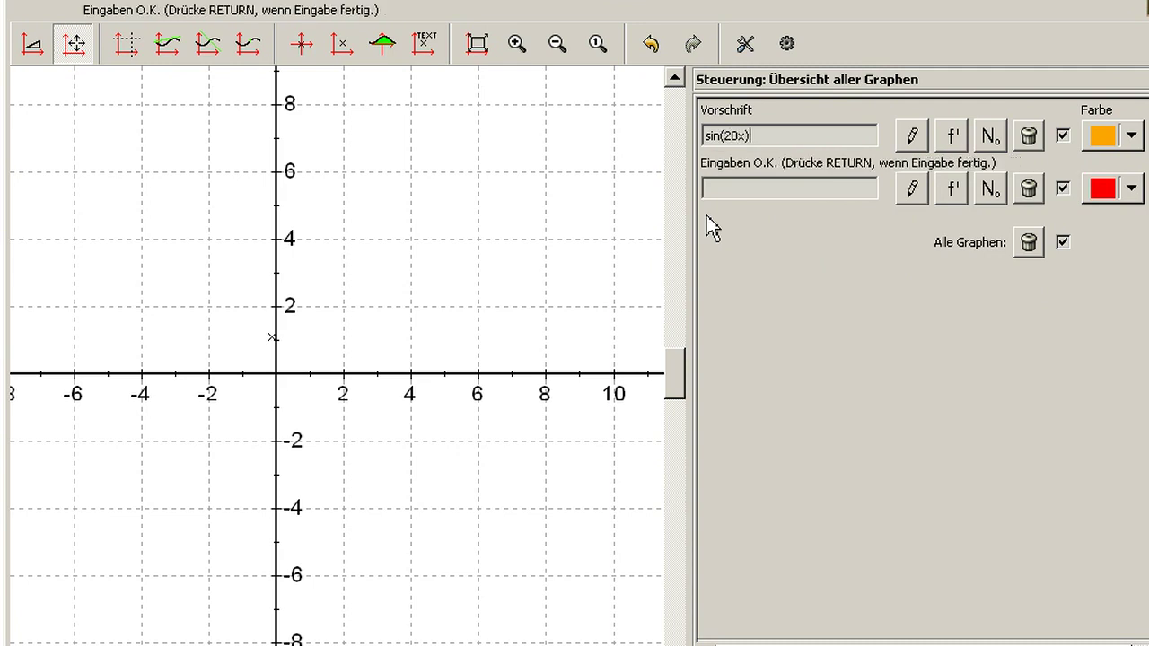
key(Return)
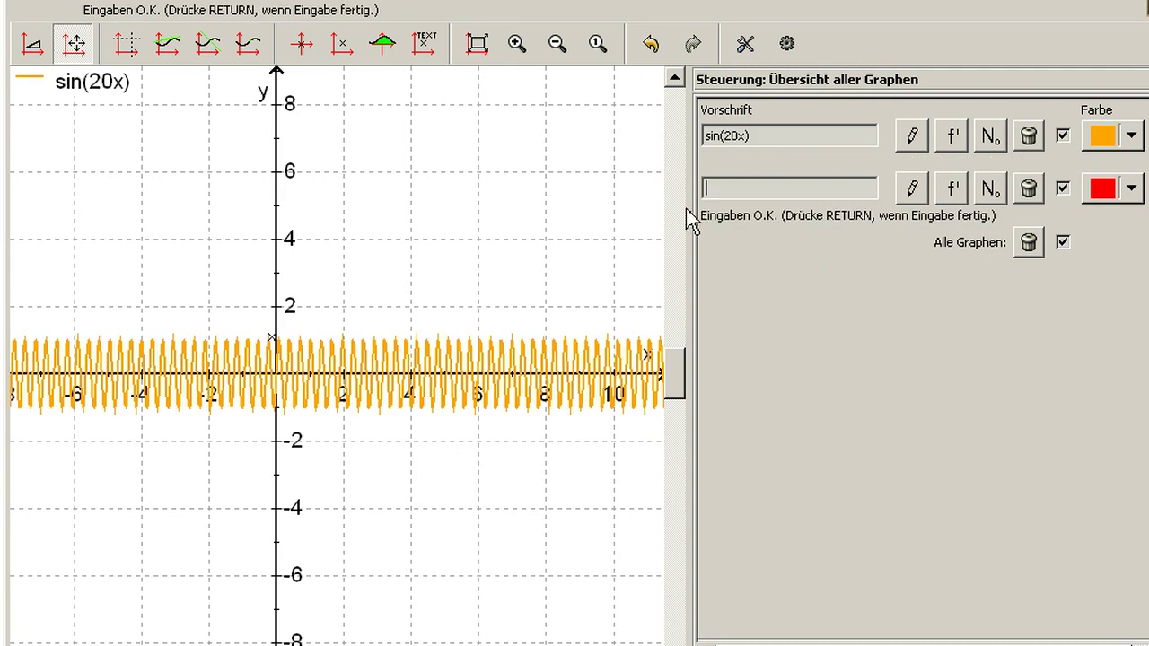
scroll(453, 94, up, 1)
- Zoom in and pan until the fast oscillations between −1 and 1 are clearly visible
click(517, 45)
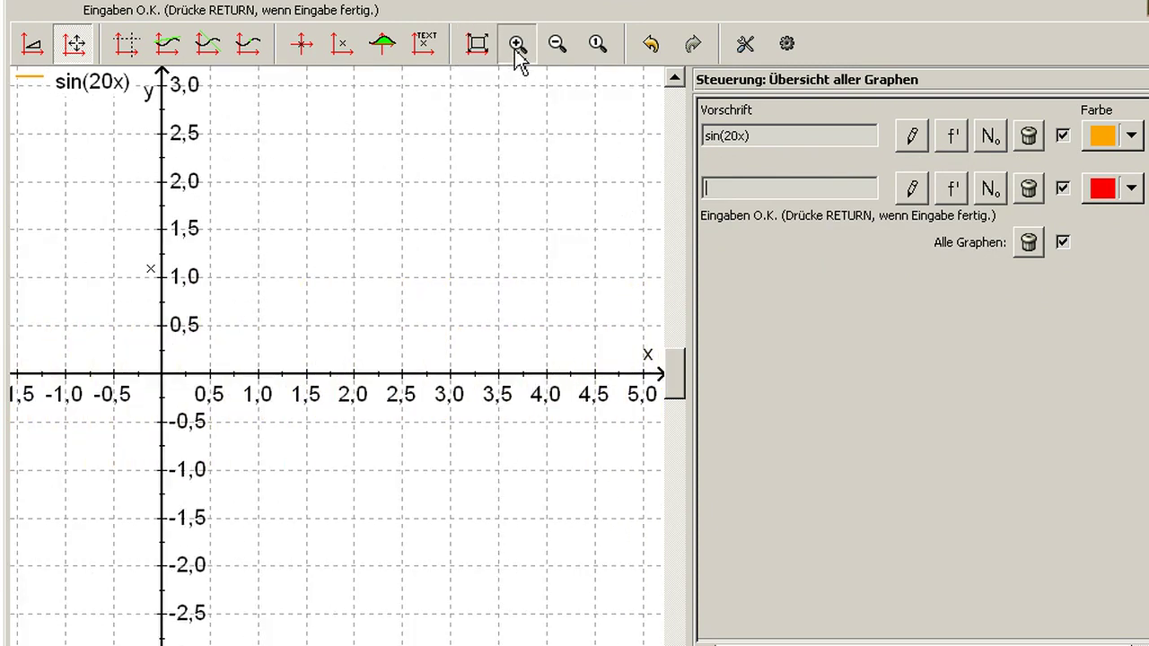
click(516, 50)
drag(329, 300, 385, 299)
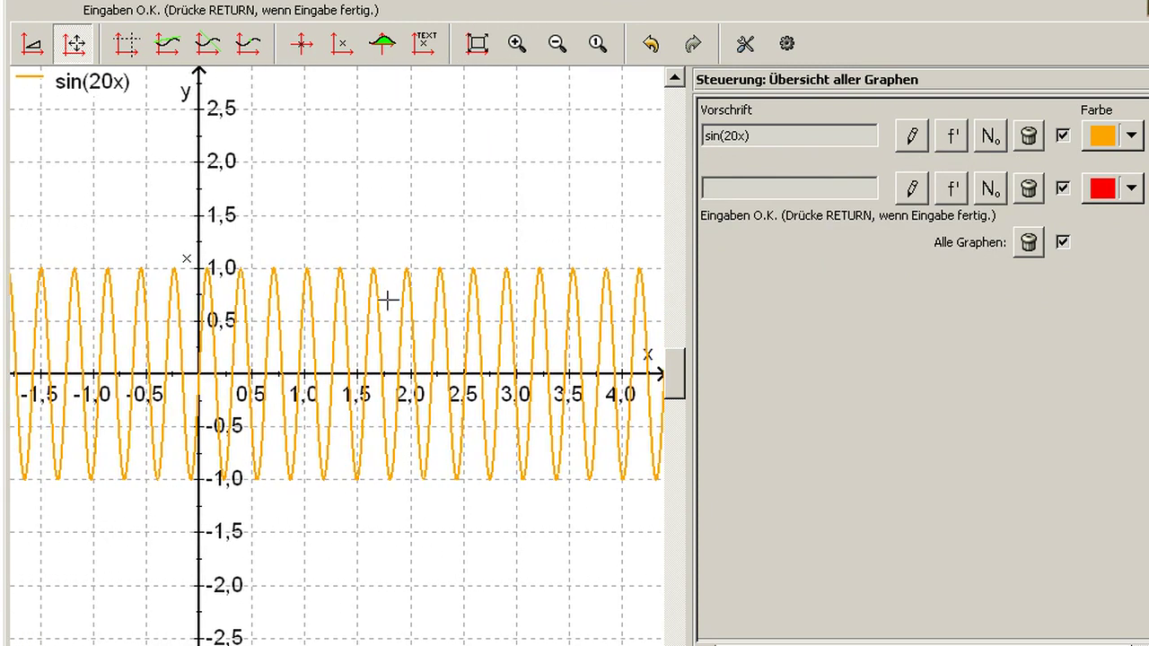
click(518, 47)
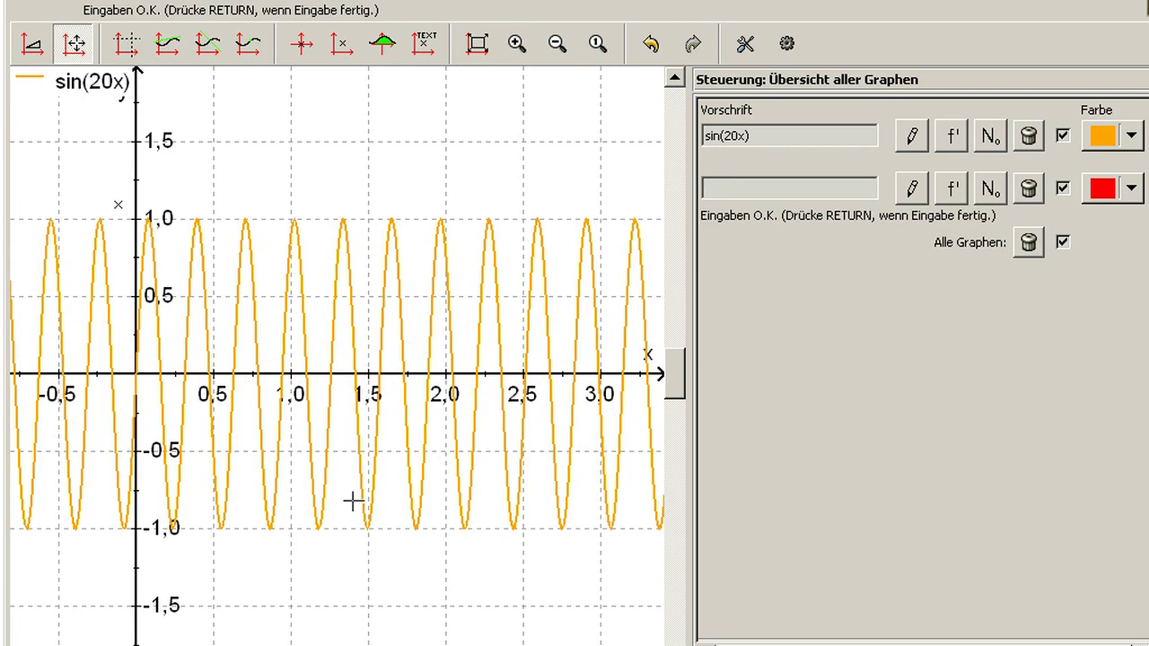
drag(108, 371, 167, 372)
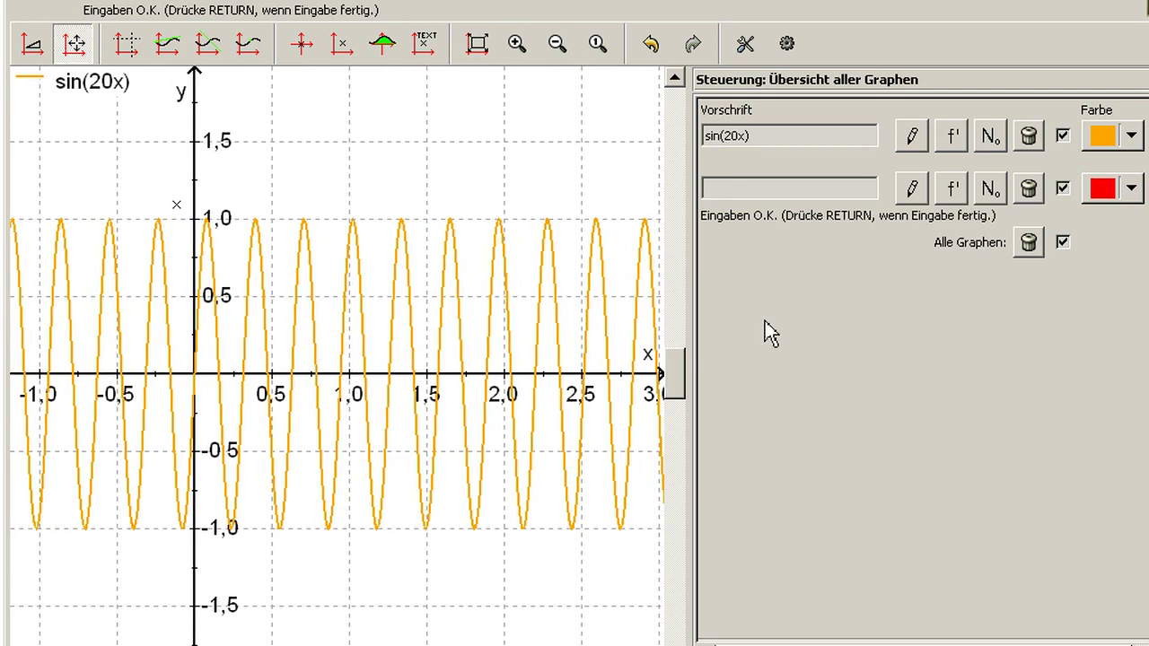
- Plot e^(-x) in field 2 and sin(20x)*e^(-x) in field 3, then uncheck plain sin(20x)
text(e)
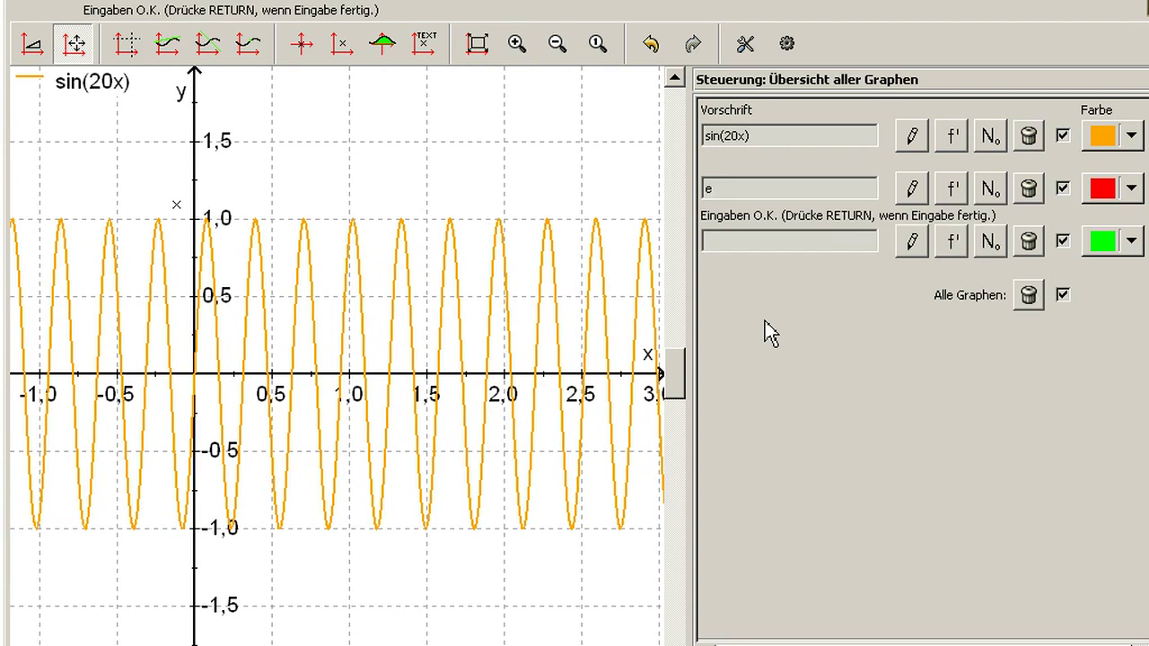
text(^)
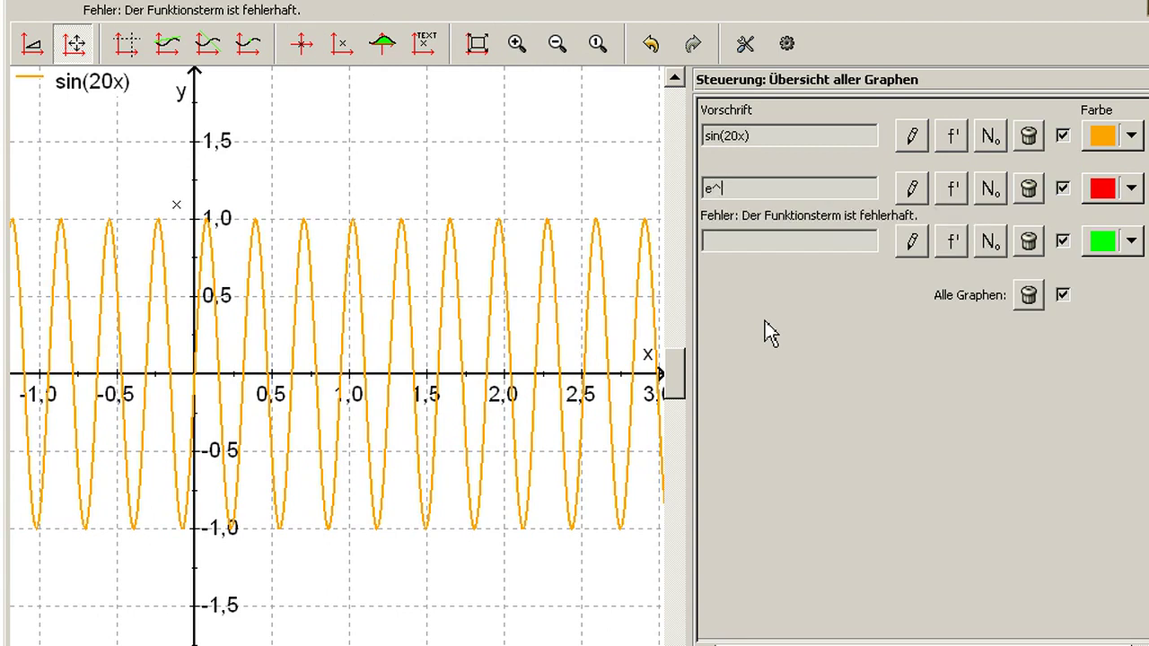
text((-x))
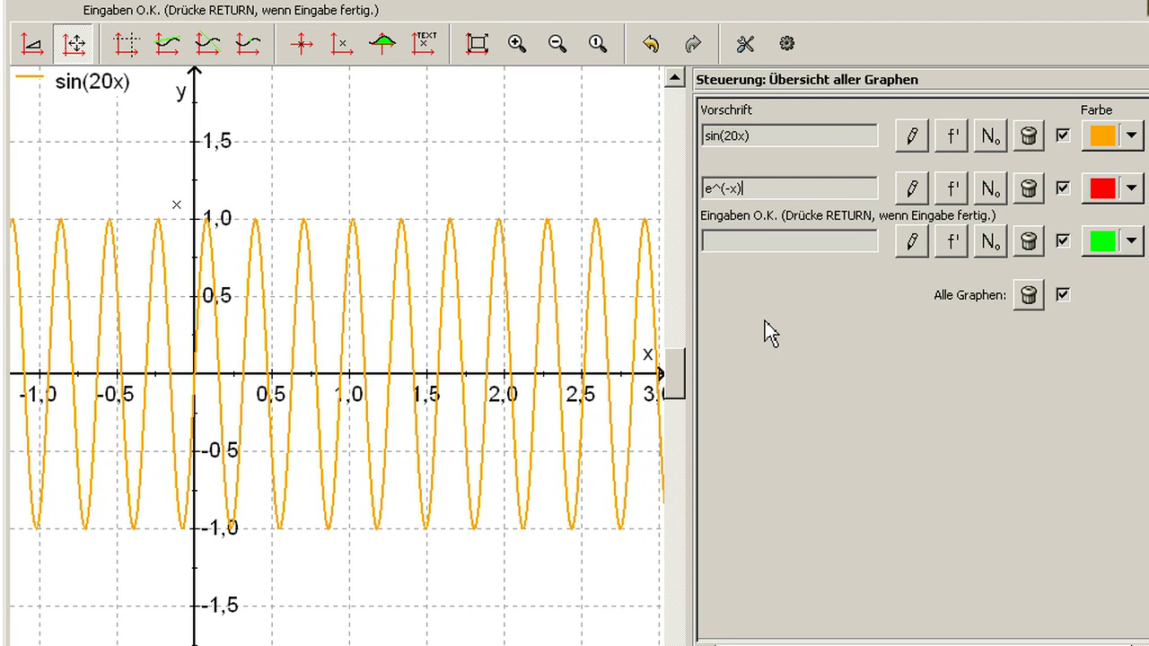
key(Return)
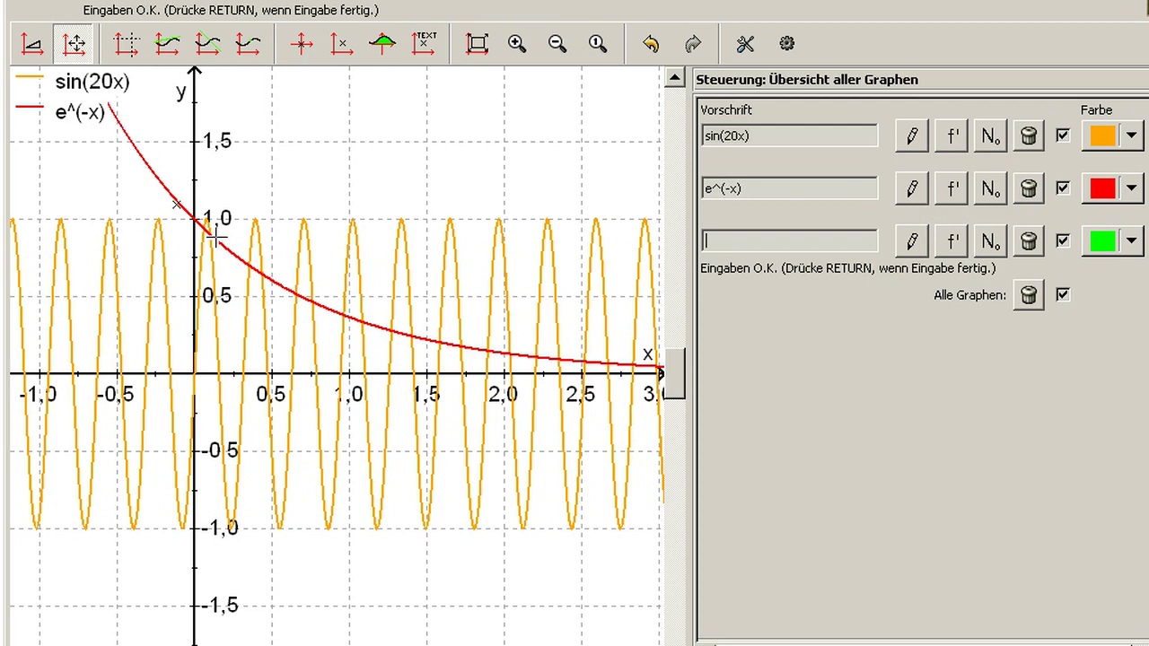
drag(763, 135, 657, 138)
key(ctrl+c)
click(745, 242)
key(ctrl+v)
text(*)
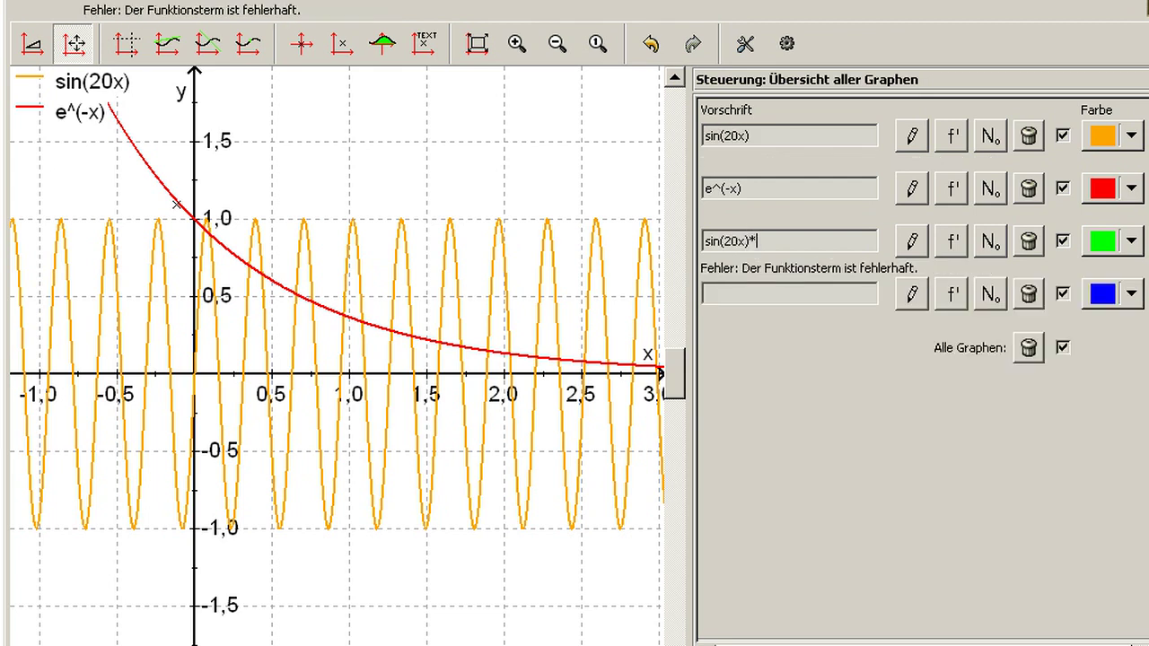
text(e^(-x))
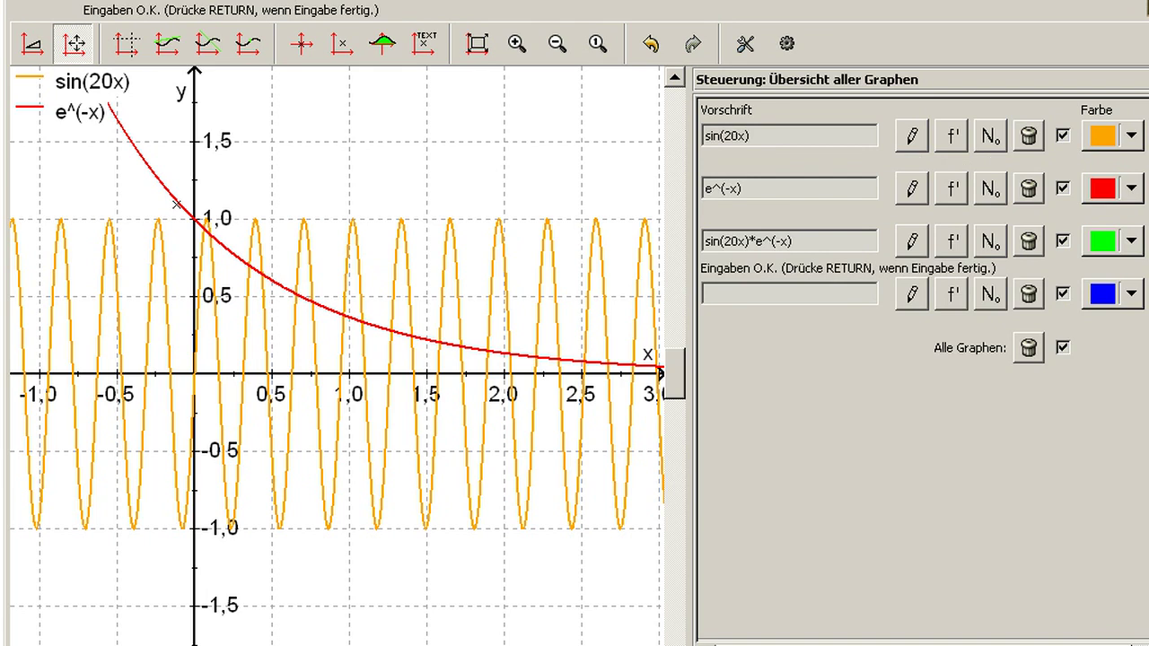
key(Return)
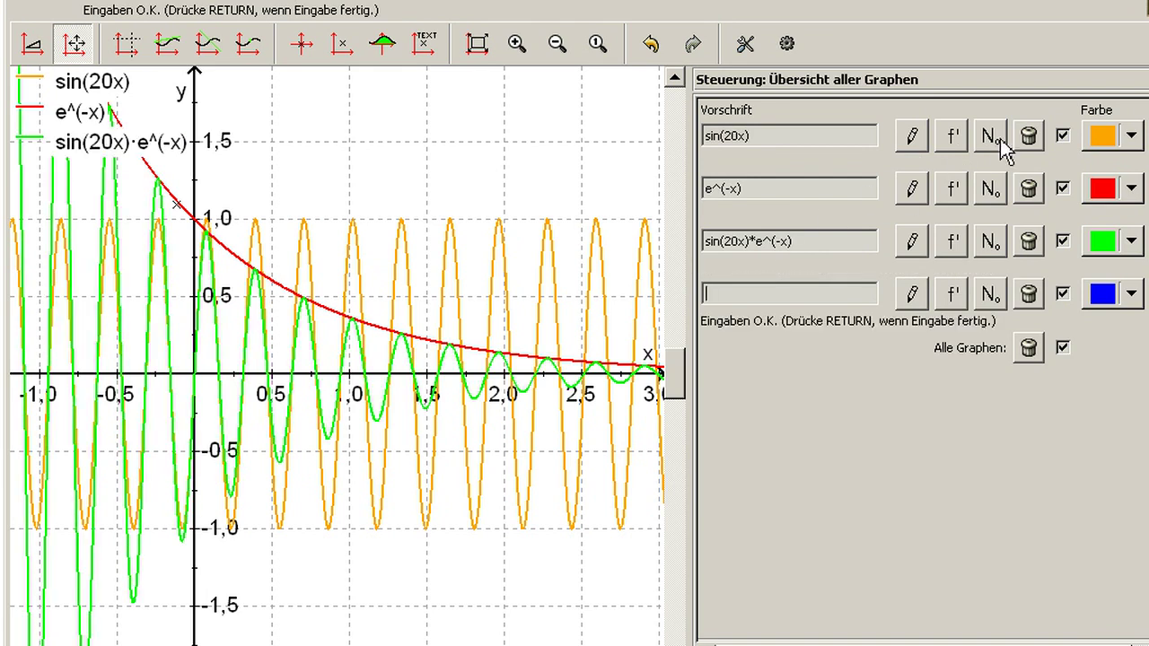
click(1063, 137)
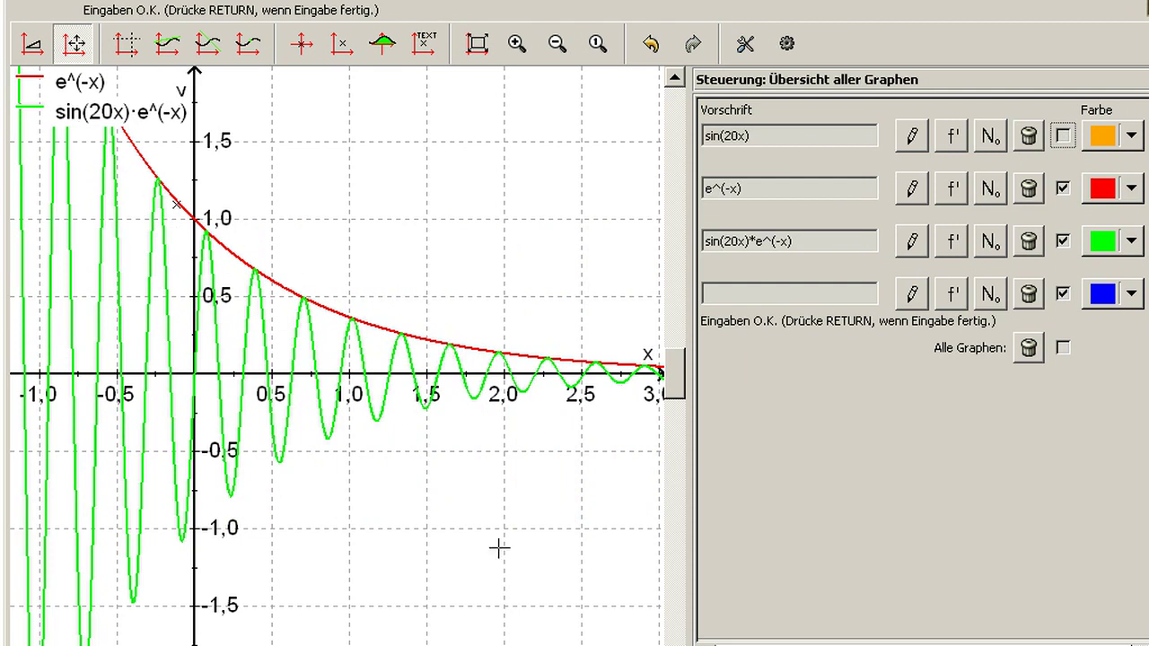
- Change both exponentials to e^(-0.1x) and zoom out to see the slower decay
drag(176, 204, 114, 205)
click(788, 240)
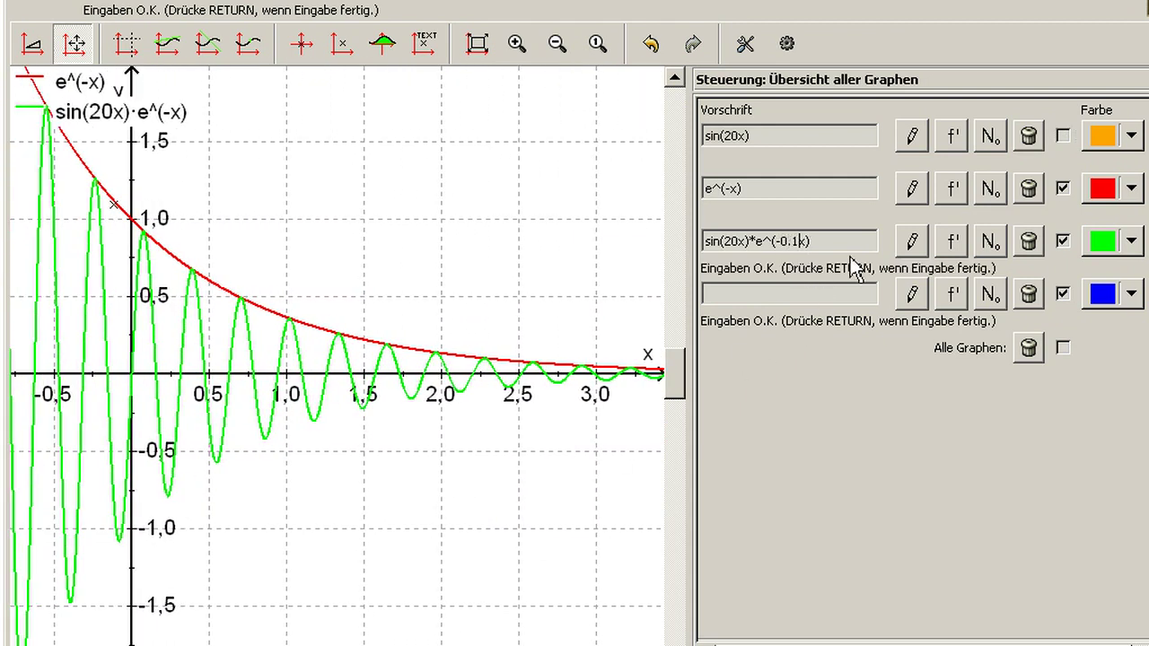
key(Return)
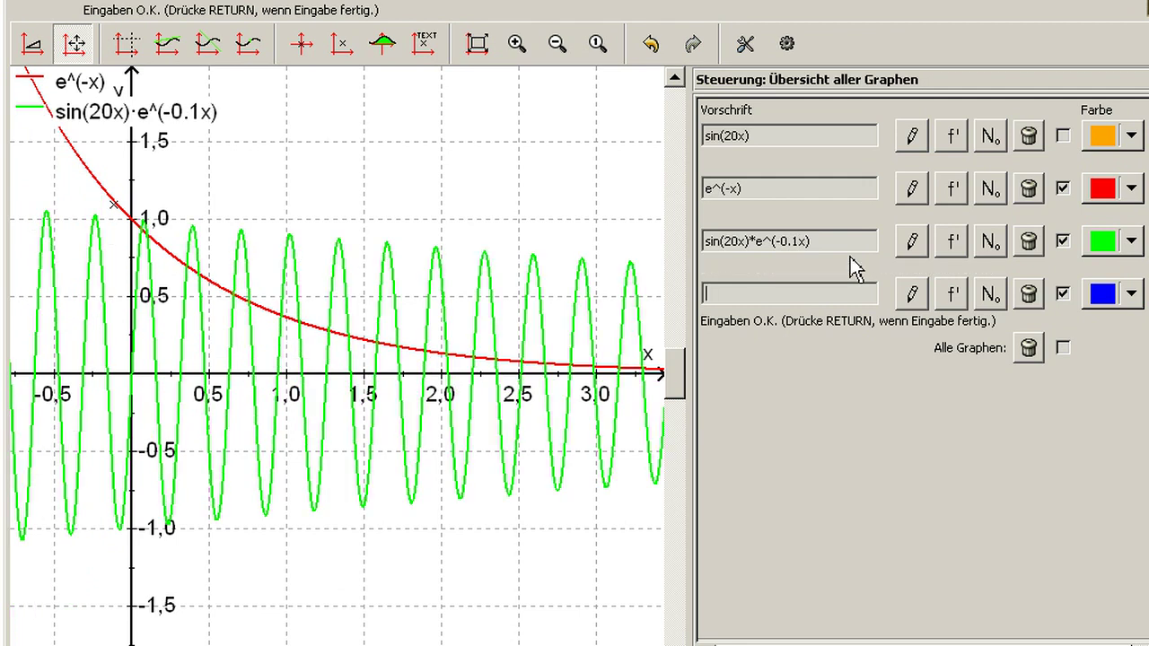
click(718, 188)
text(0.1)
key(Return)
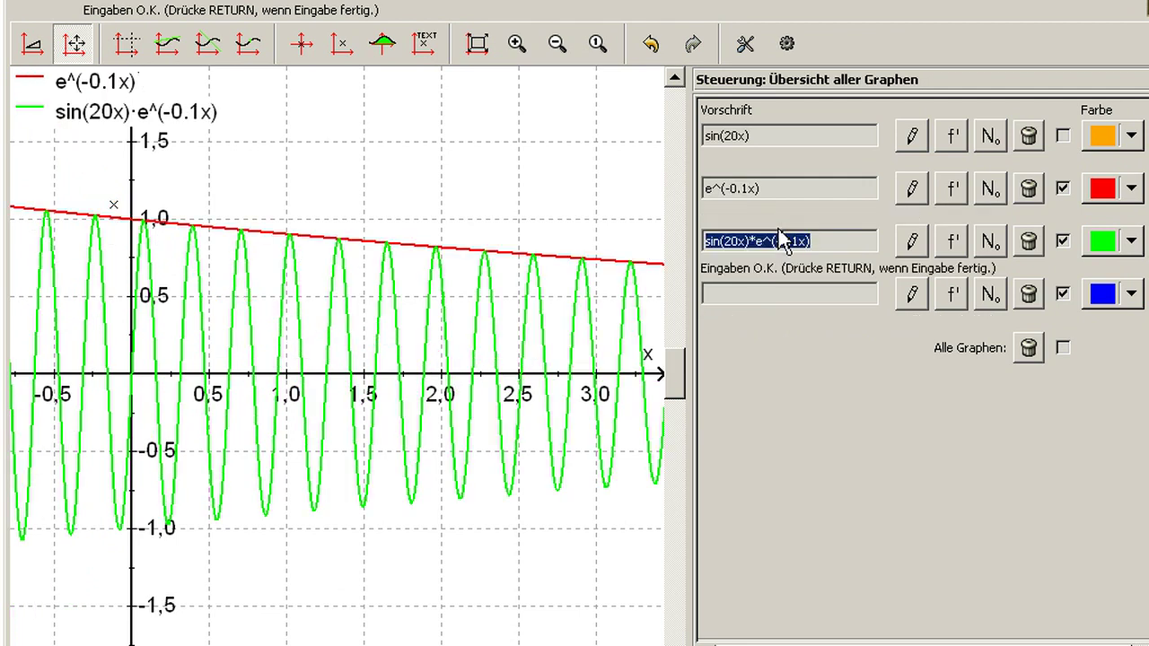
click(556, 43)
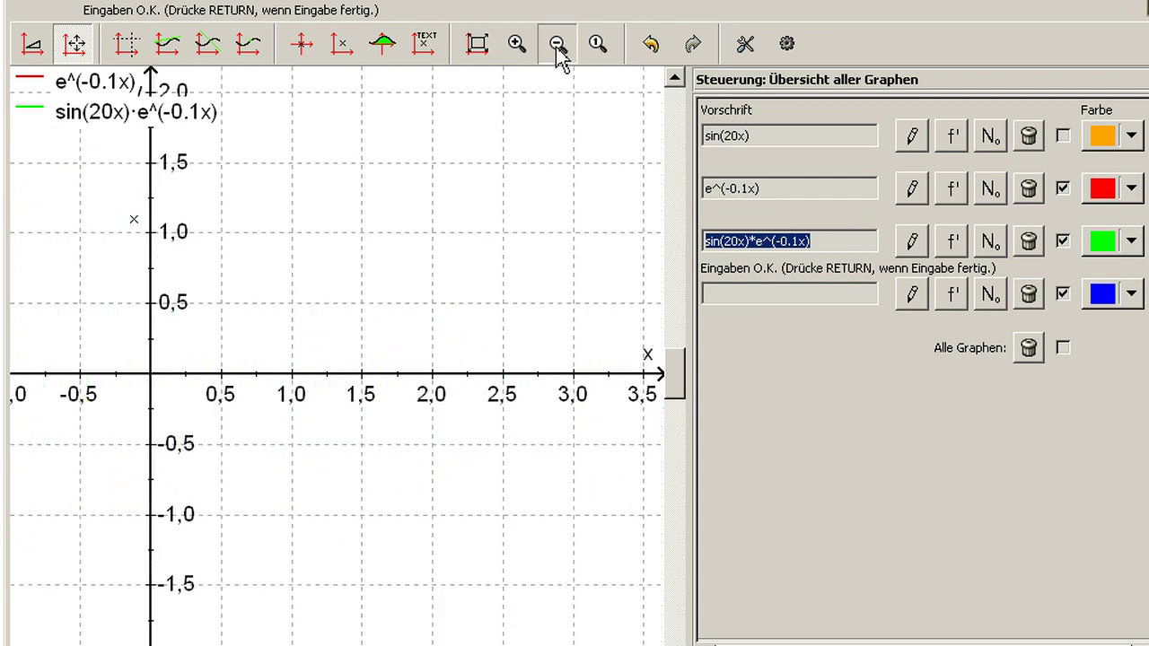
click(557, 44)
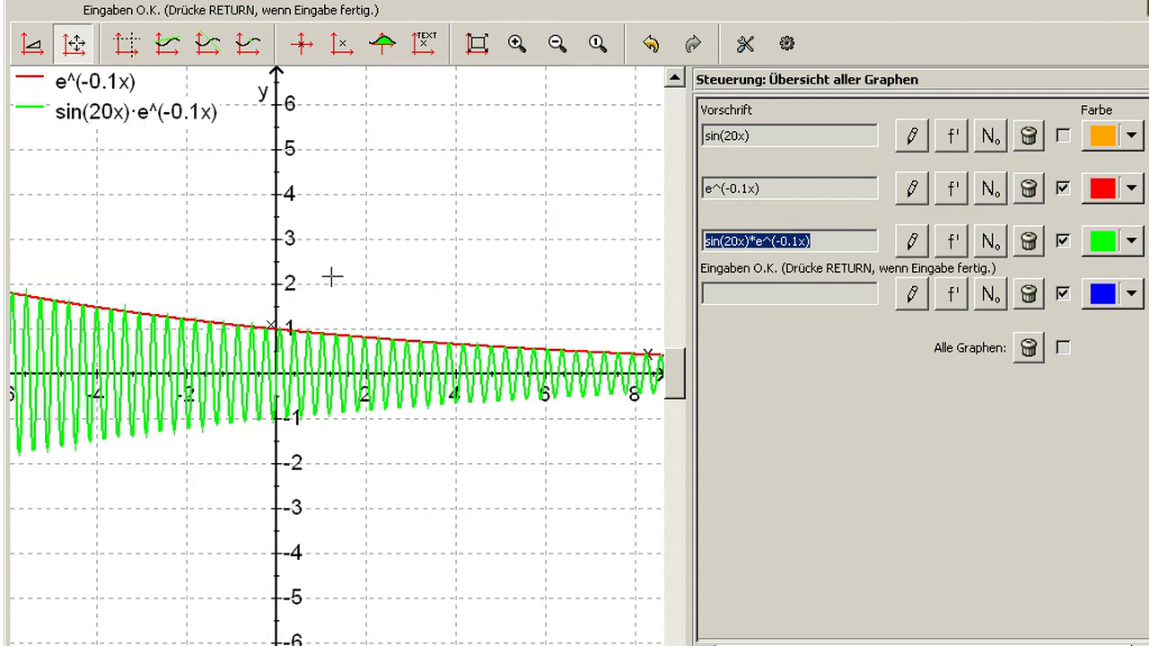
- Set both exponents to -0.5x, giving sin(20x)*e^(-0.5x) and envelope e^(-0.5x), and zoom in
click(791, 242)
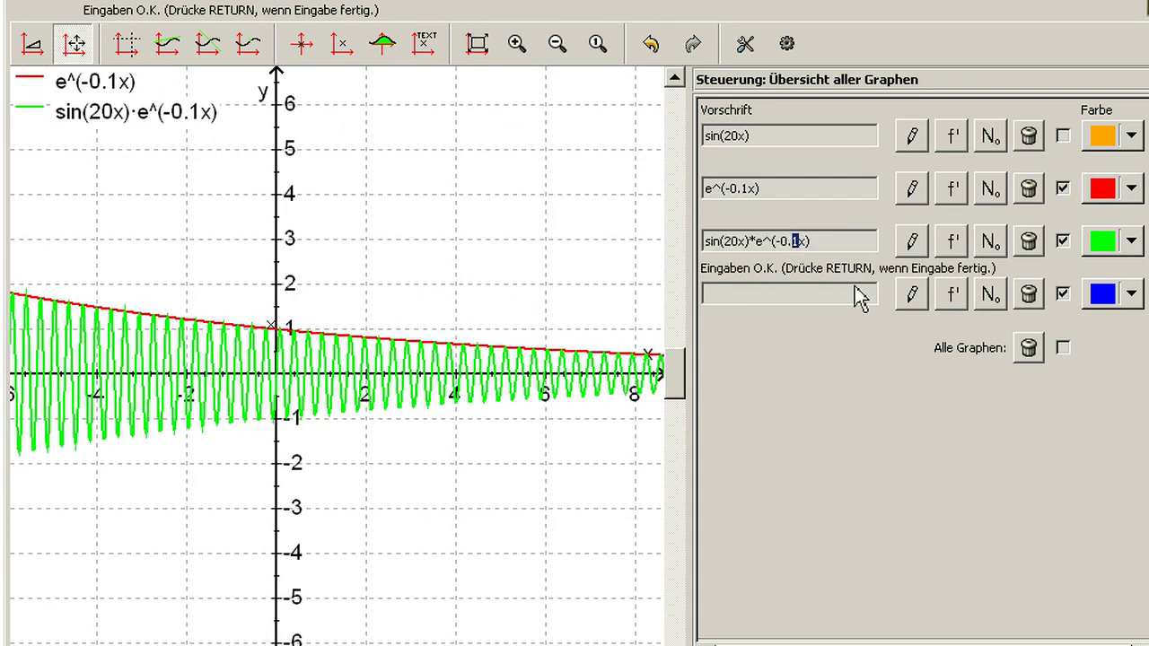
text(5)
key(Return)
click(746, 187)
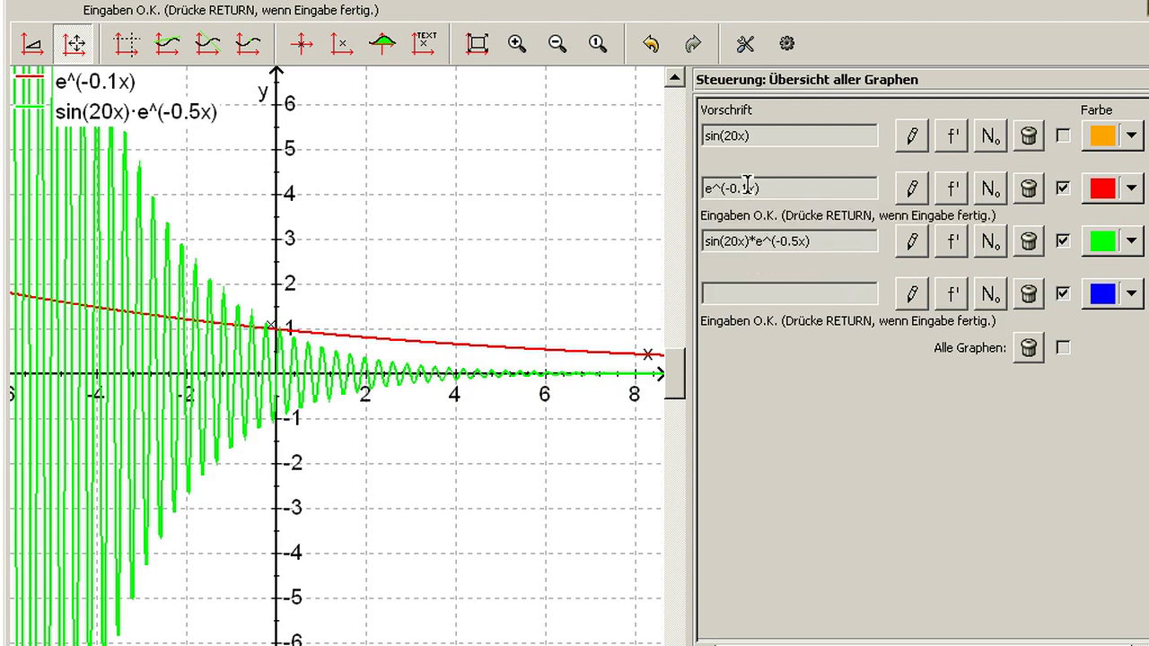
key(BackSpace)
text(5)
key(Return)
click(516, 44)
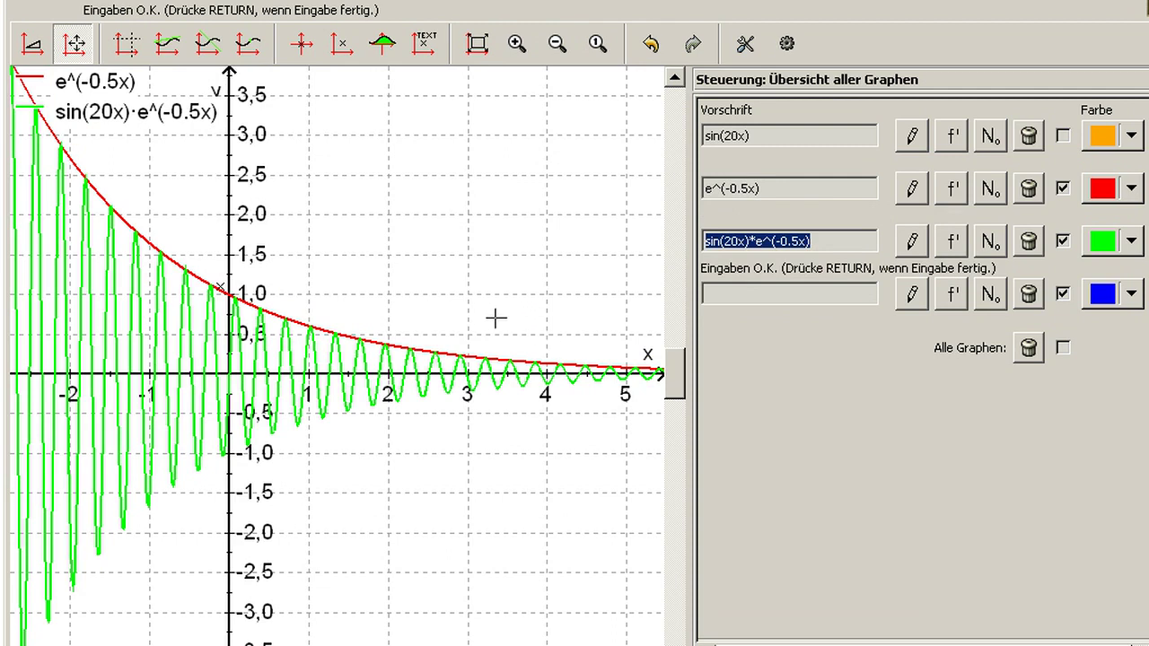
click(799, 240)
drag(802, 244, 761, 242)
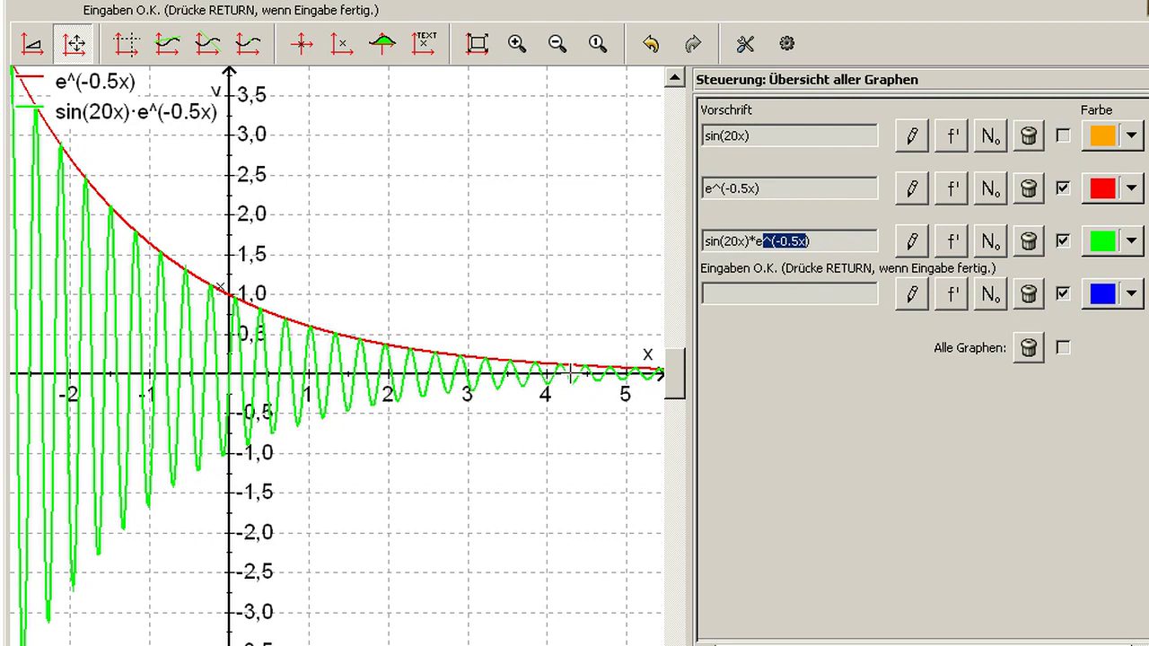
- Hide the e^(-0.5x) envelope and change the green formula to sin(20x)*x
click(823, 242)
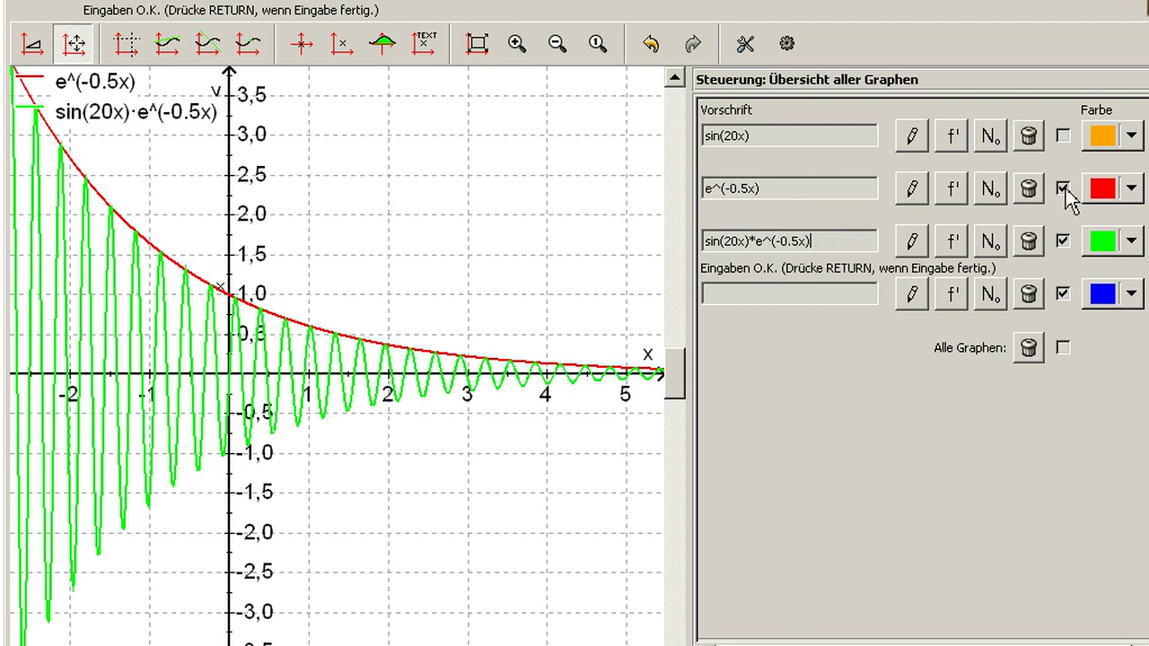
click(1064, 190)
drag(812, 242, 759, 244)
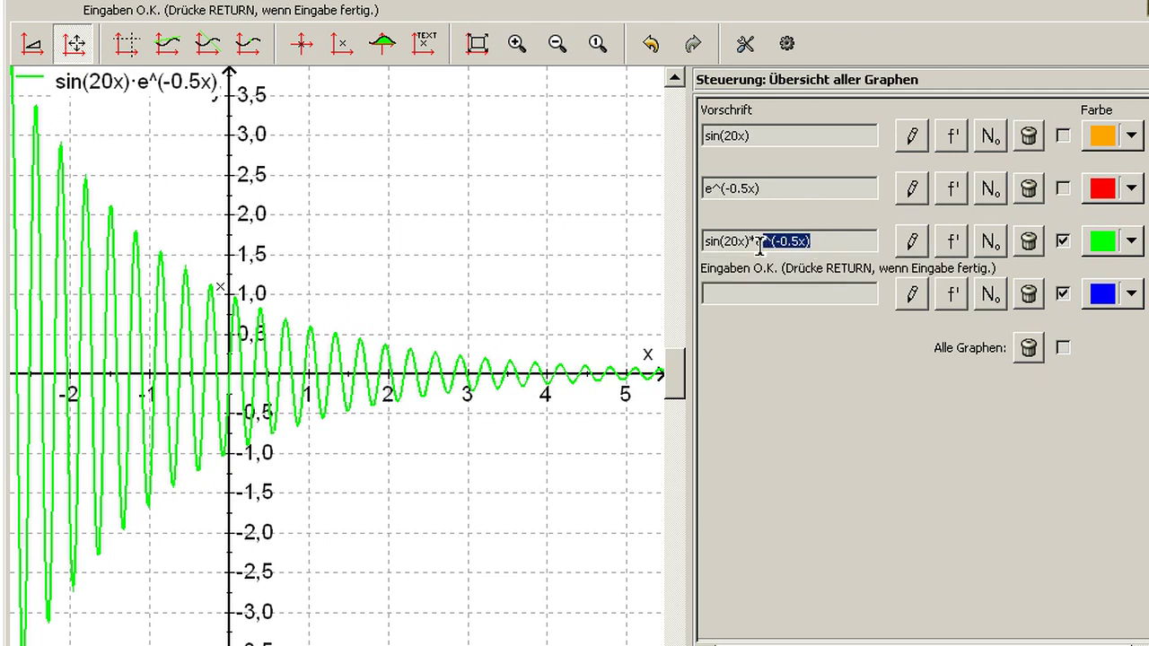
text(x)
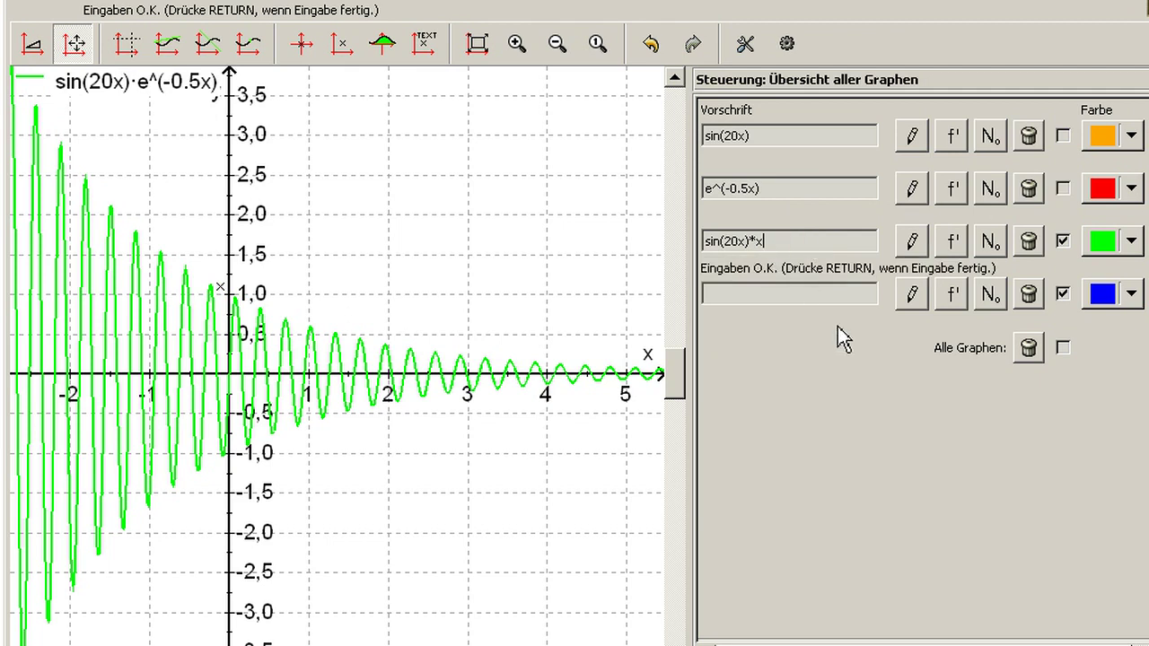
key(Return)
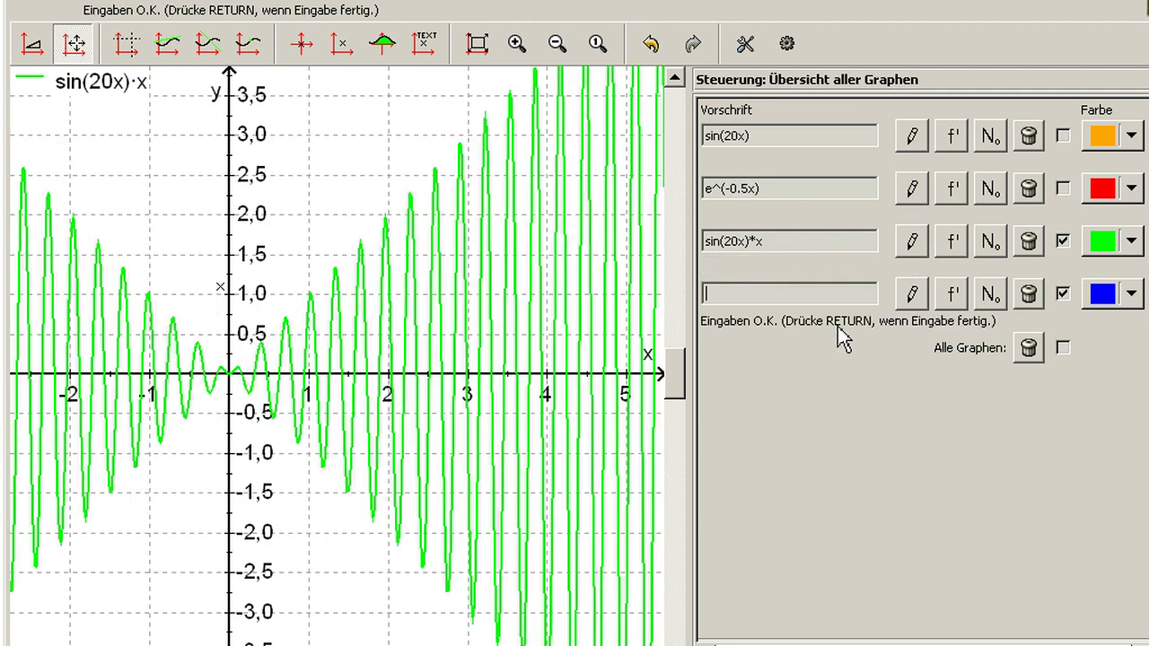
click(557, 45)
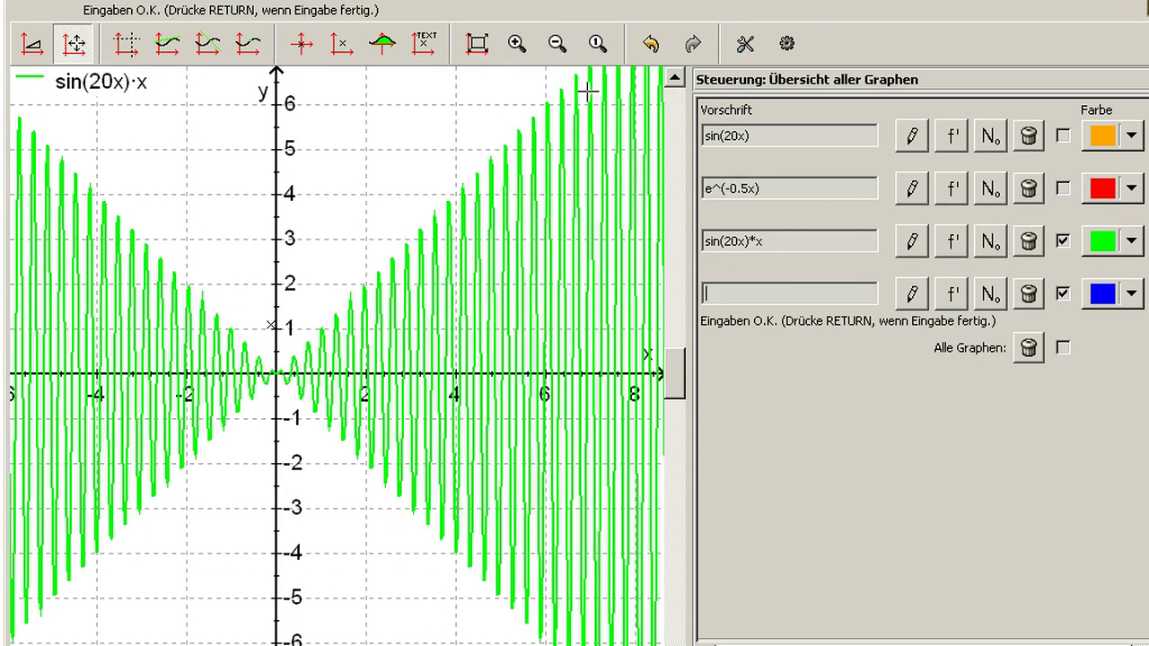
- Replace the second formula with x and extend the green one to sin(20x)*x*x
drag(772, 188, 666, 179)
text(x)
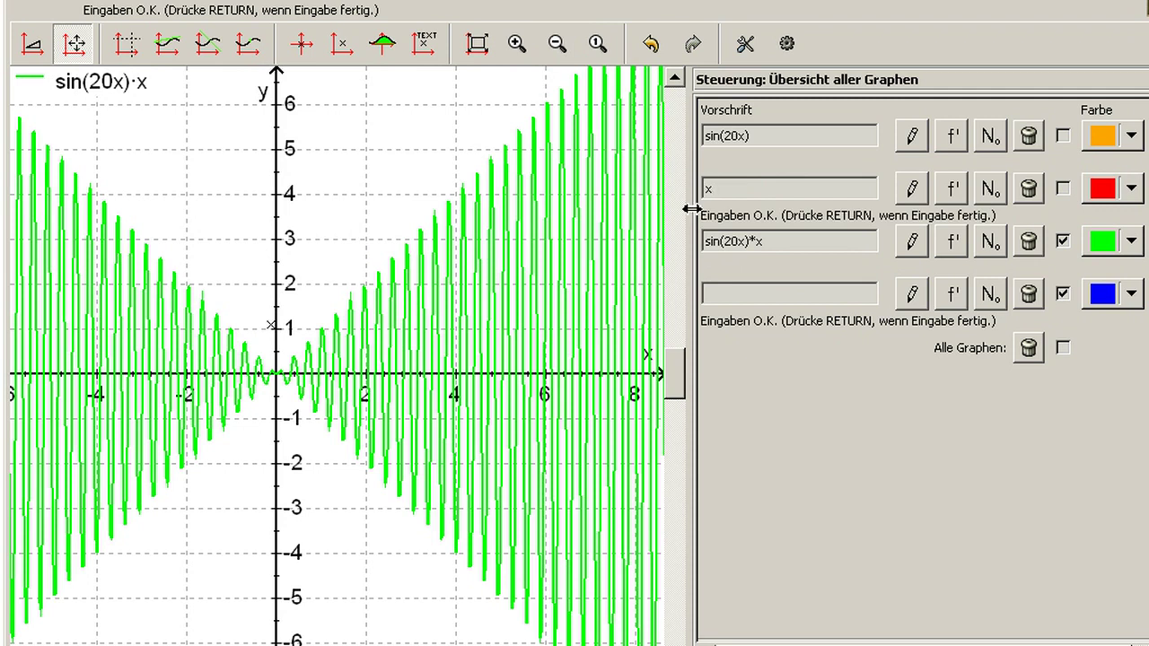
key(Return)
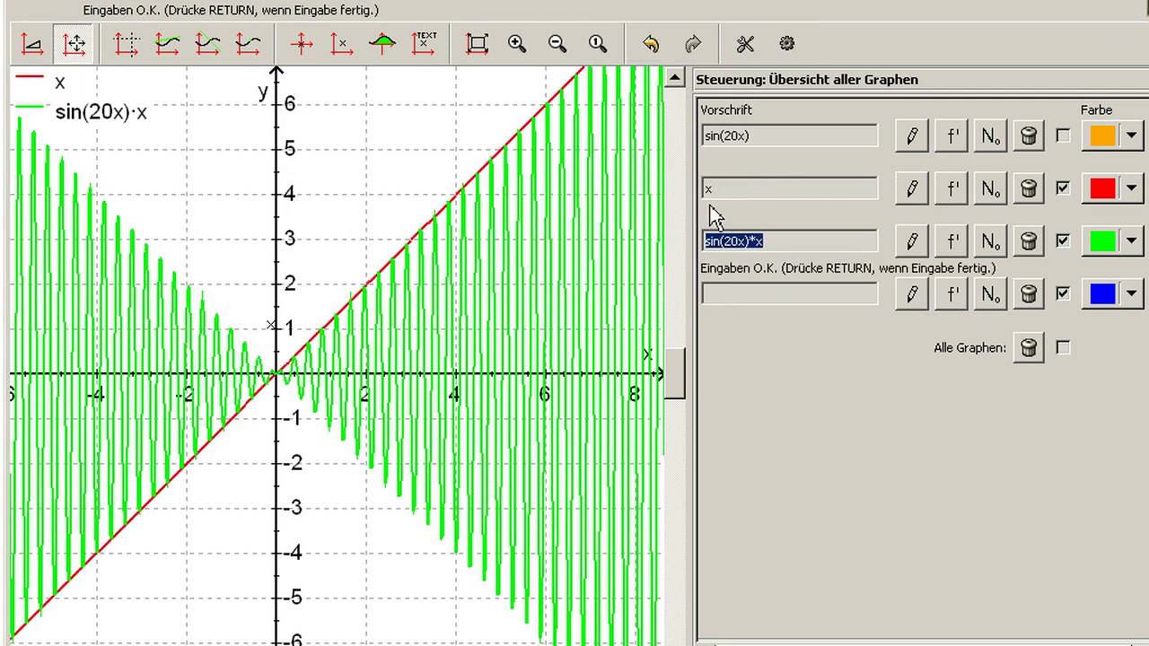
click(780, 239)
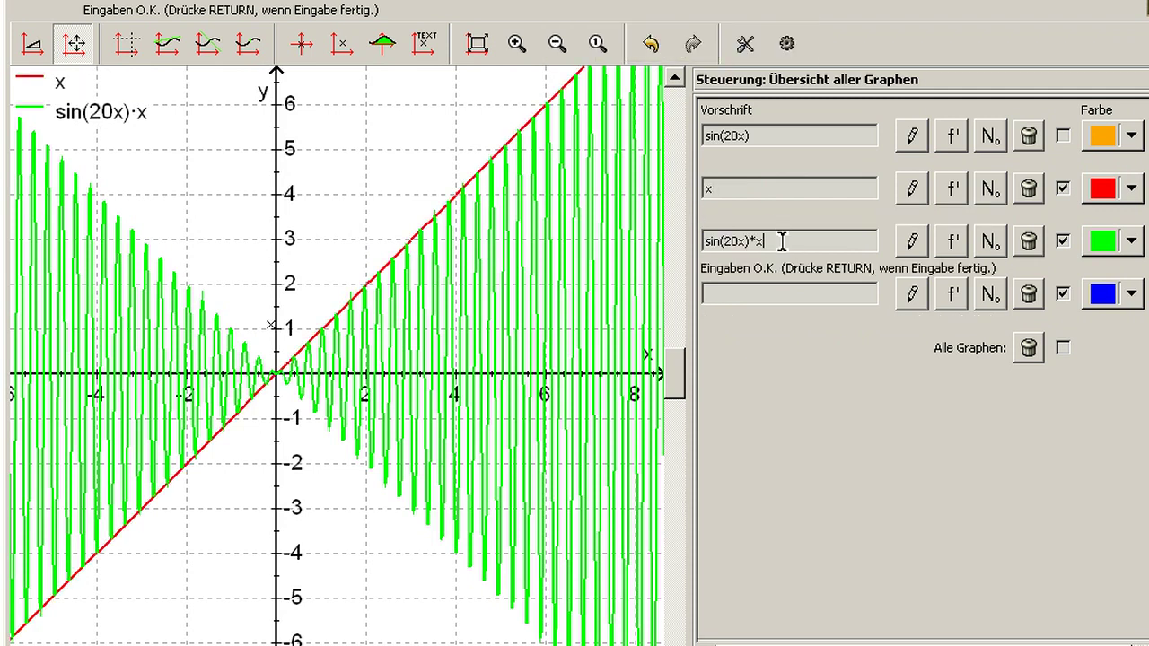
text(*x)
key(Return)
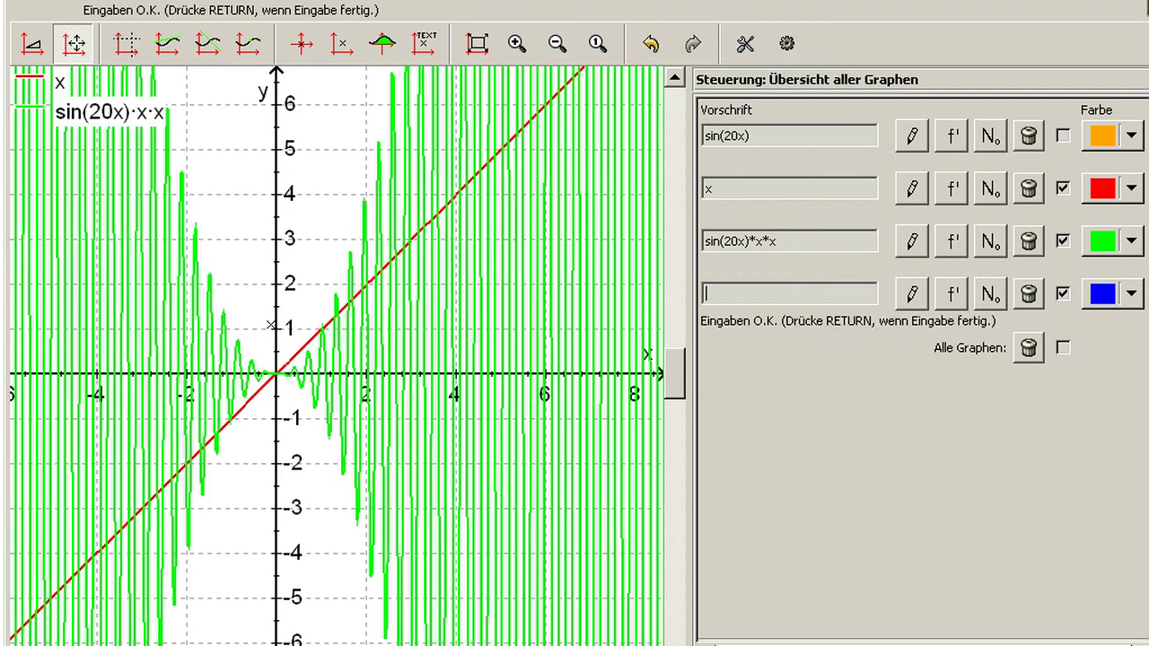
- Grow the red curve to x*x then the cubic x·x·x, and the green to sin(20x)*x*x*x
click(758, 194)
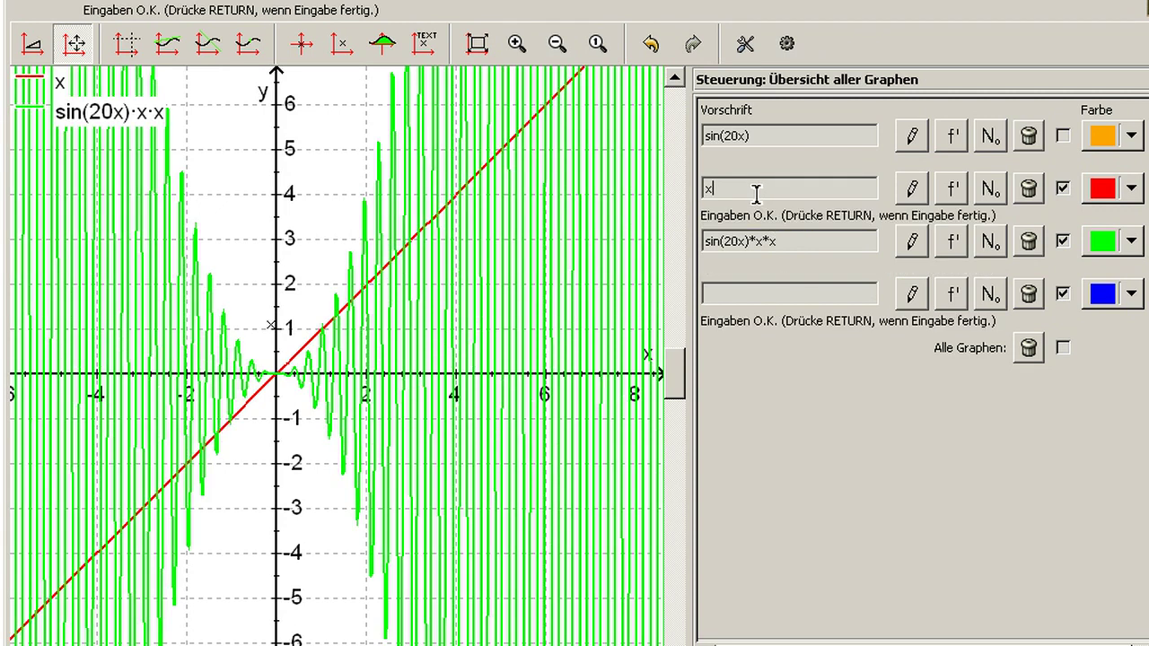
text(*x)
key(Return)
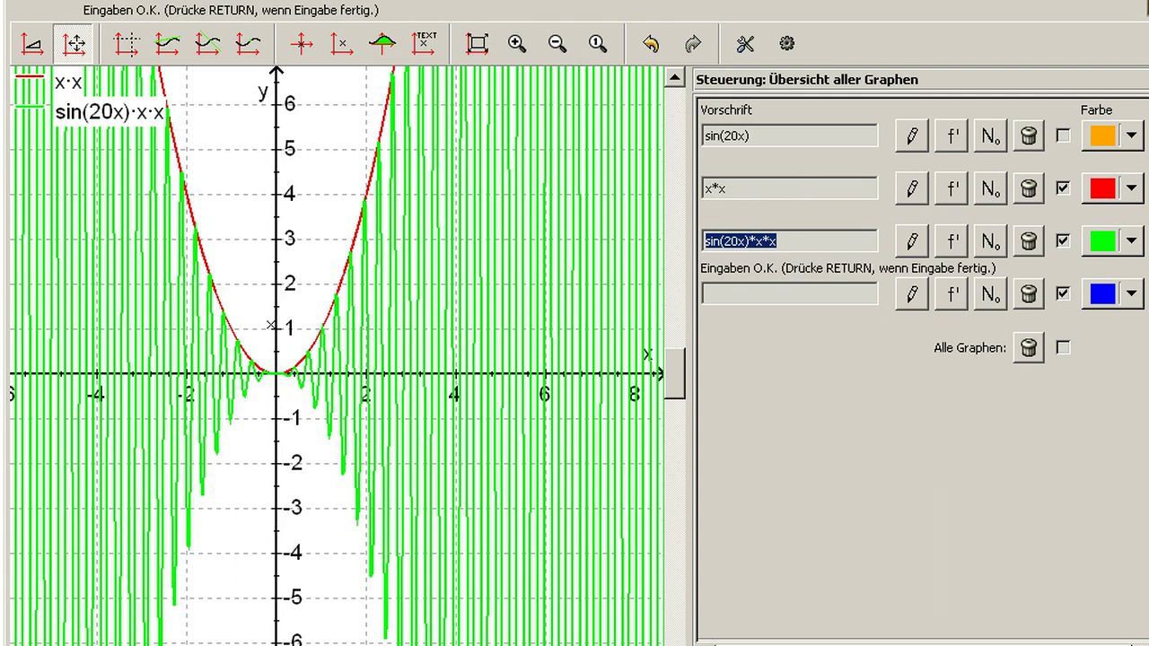
click(759, 188)
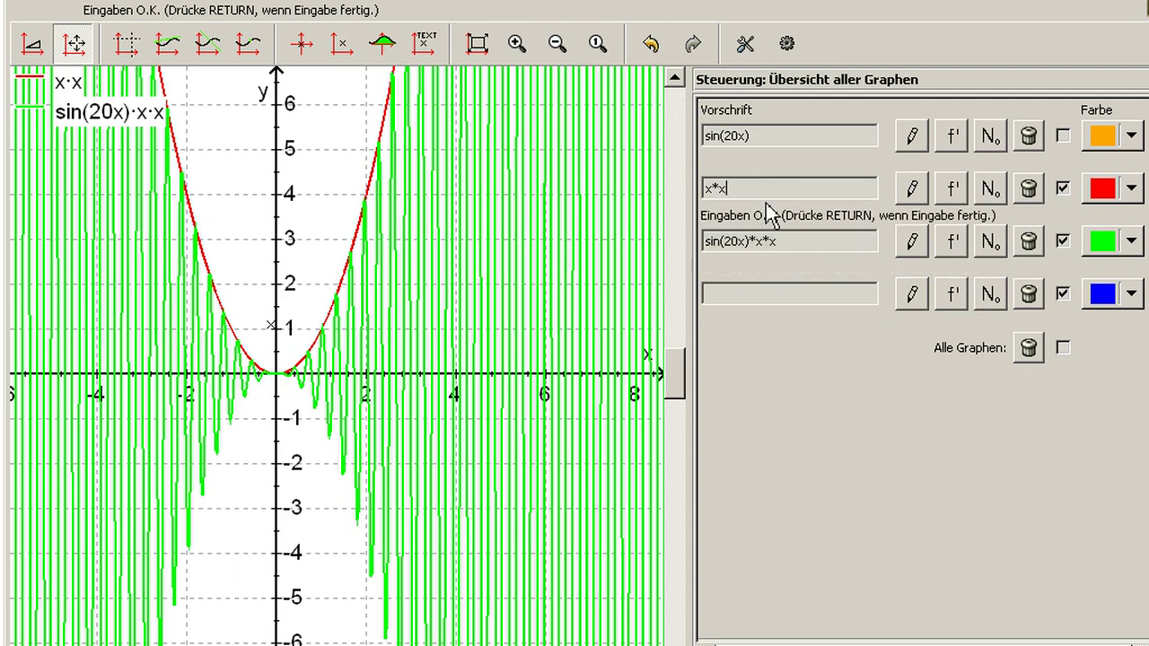
text(*3)
key(Return)
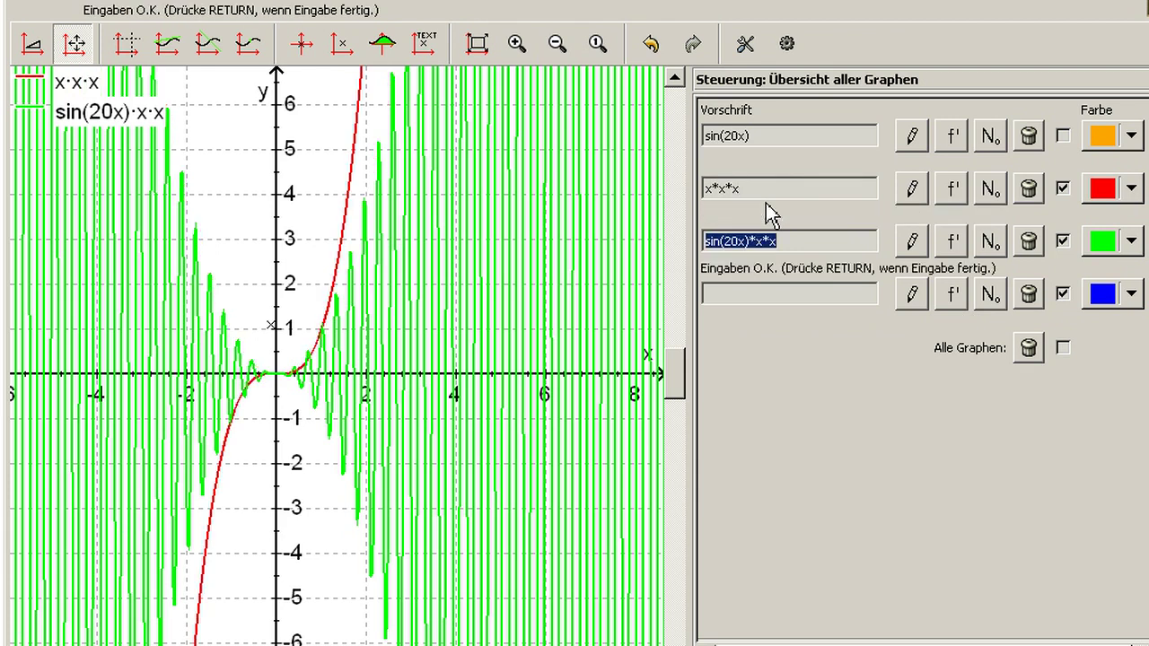
click(832, 237)
text(*x)
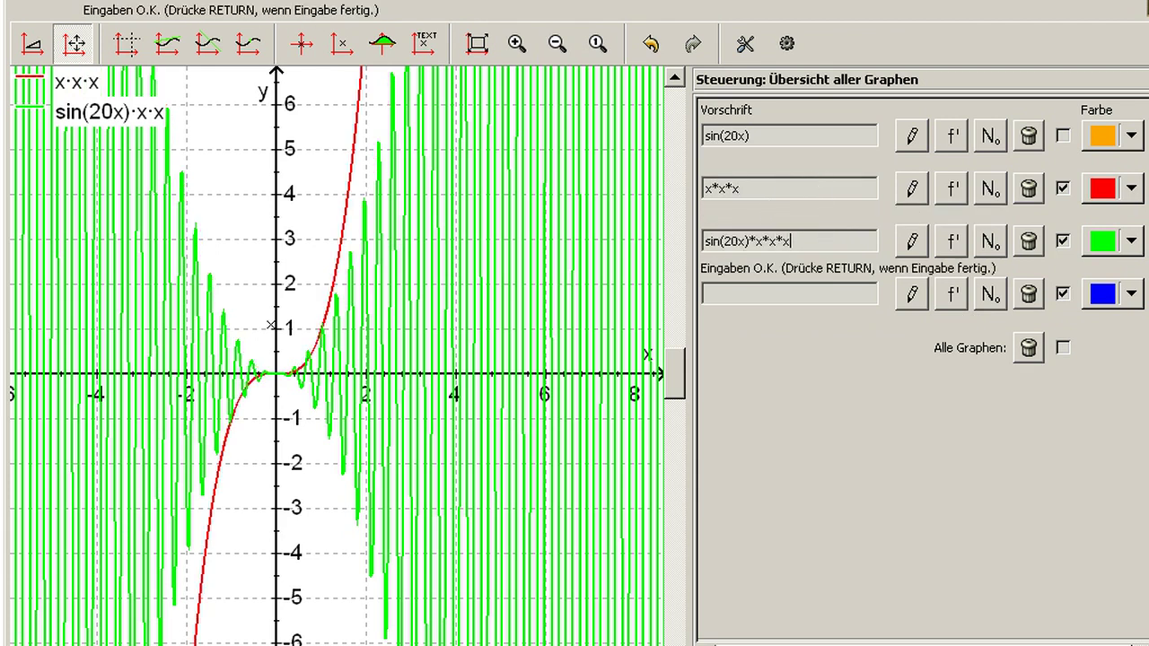
key(Return)
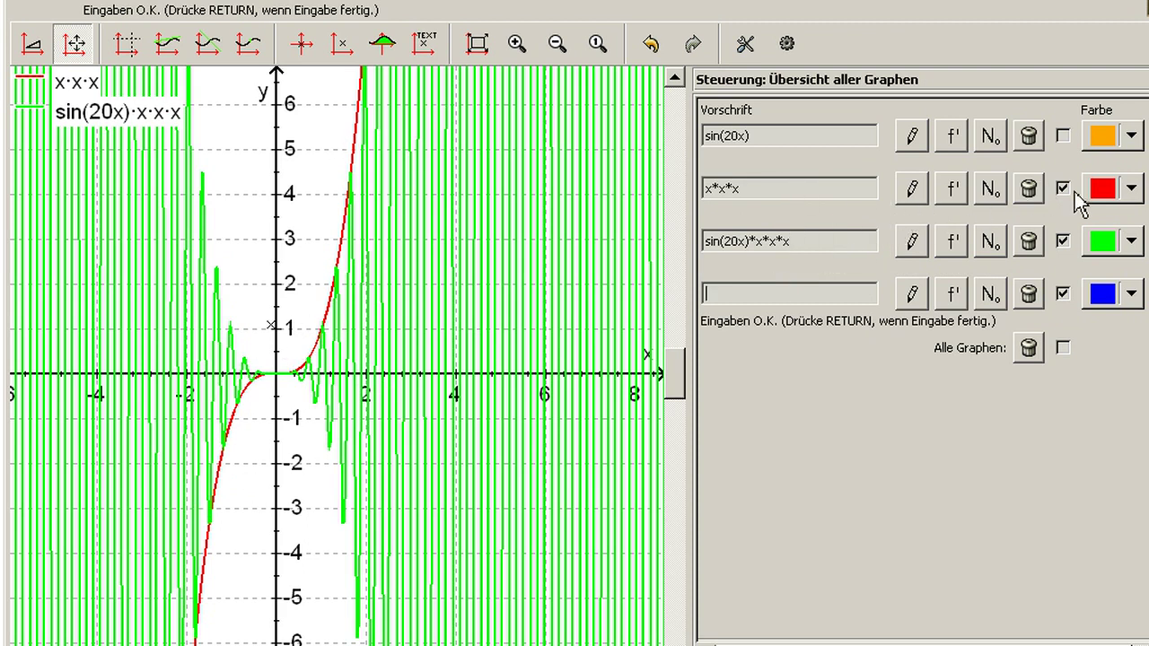
- Hide the x·x·x curve and change the green formula to sin(20x)*cos(x)
click(1063, 191)
drag(819, 247, 751, 243)
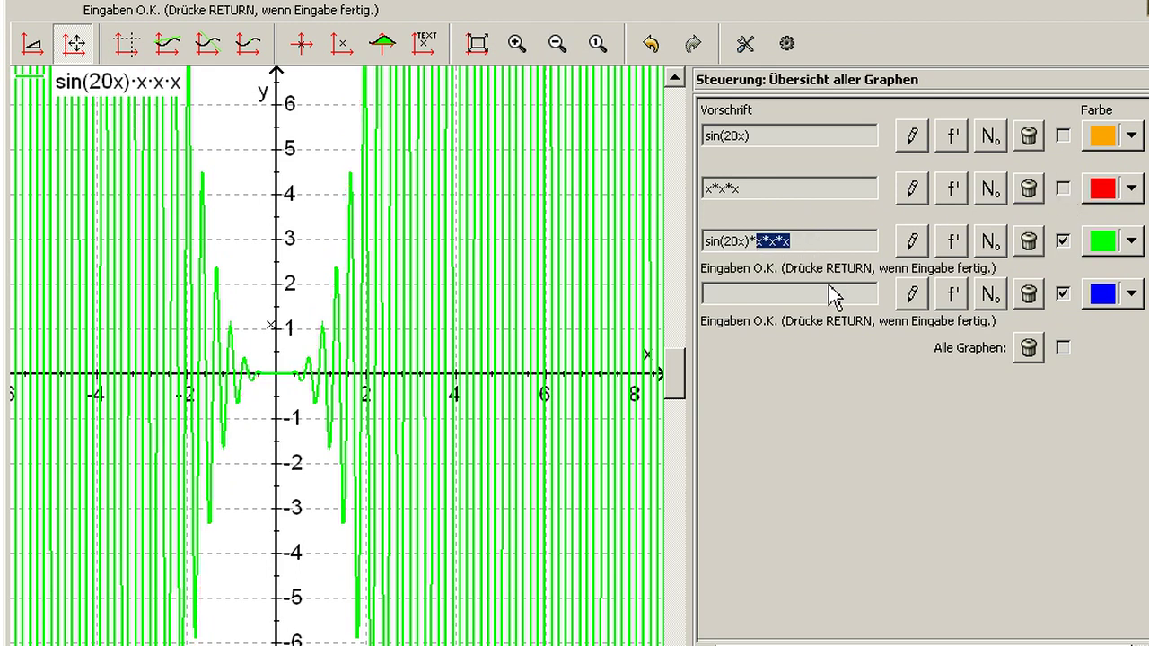
text(cos(x9)
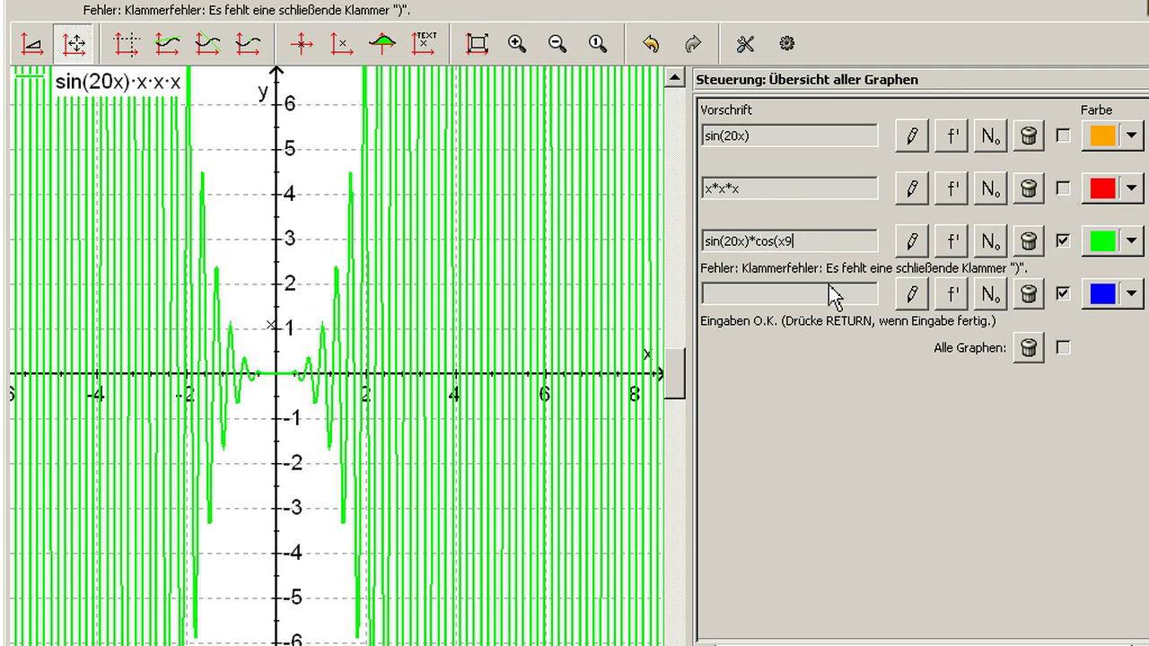
key(BackSpace)
text())
key(Return)
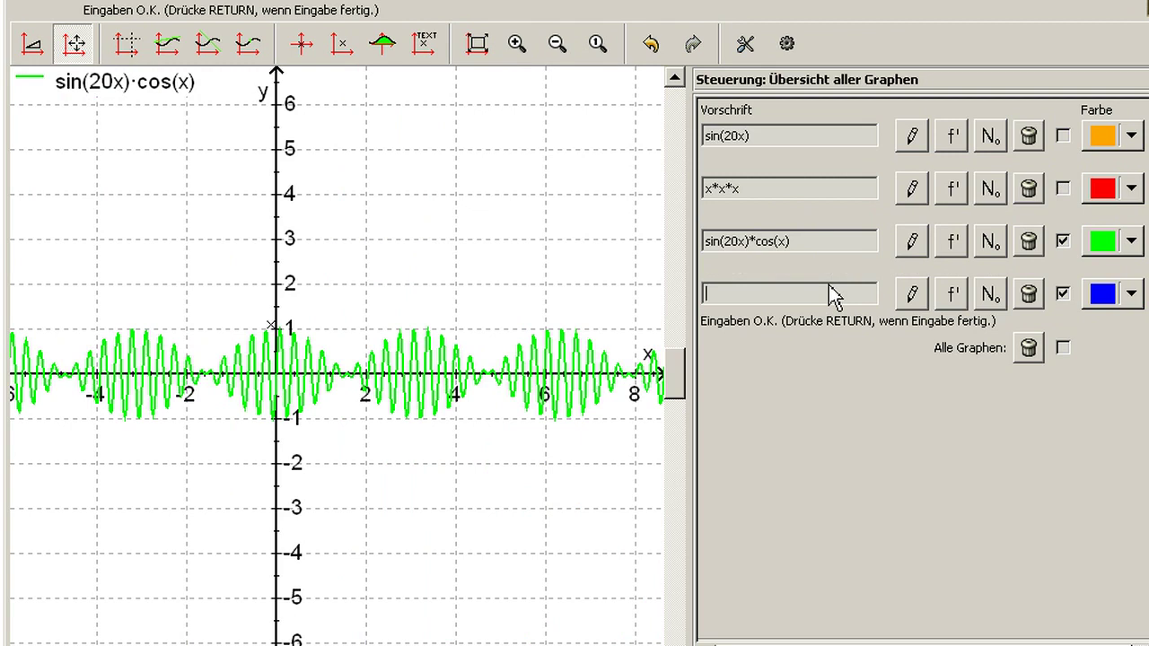
- Replace the second formula with cos(x) and zoom out and back in to compare
drag(785, 190, 707, 187)
text(c)
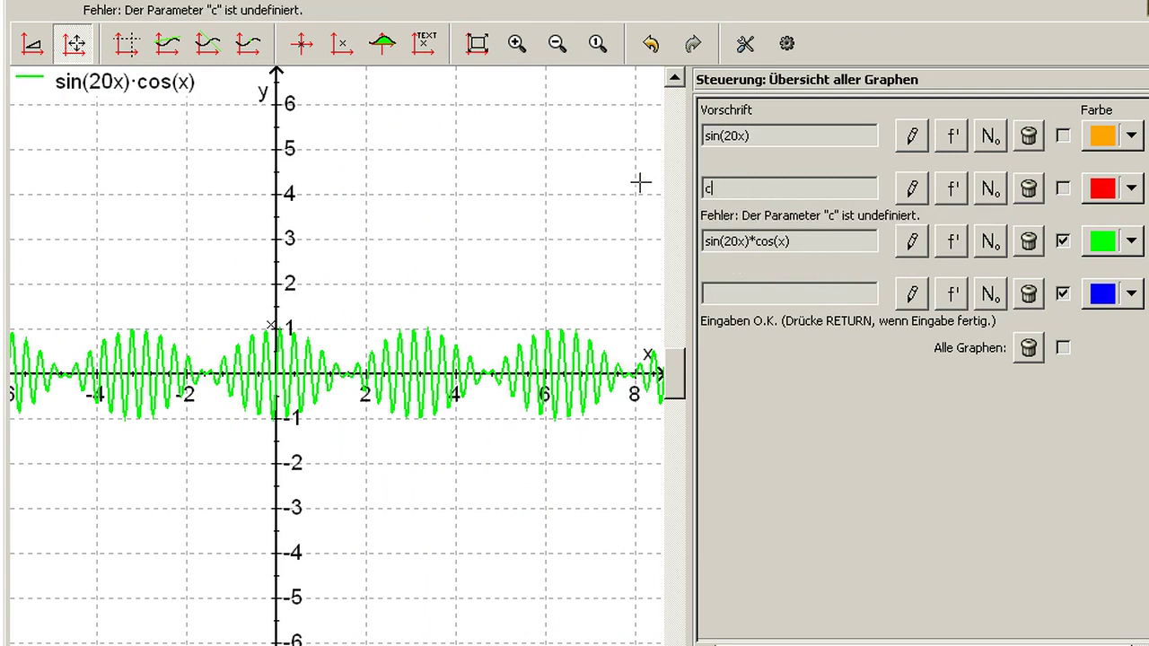
text(os(x)
key(BackSpace)
text((x))
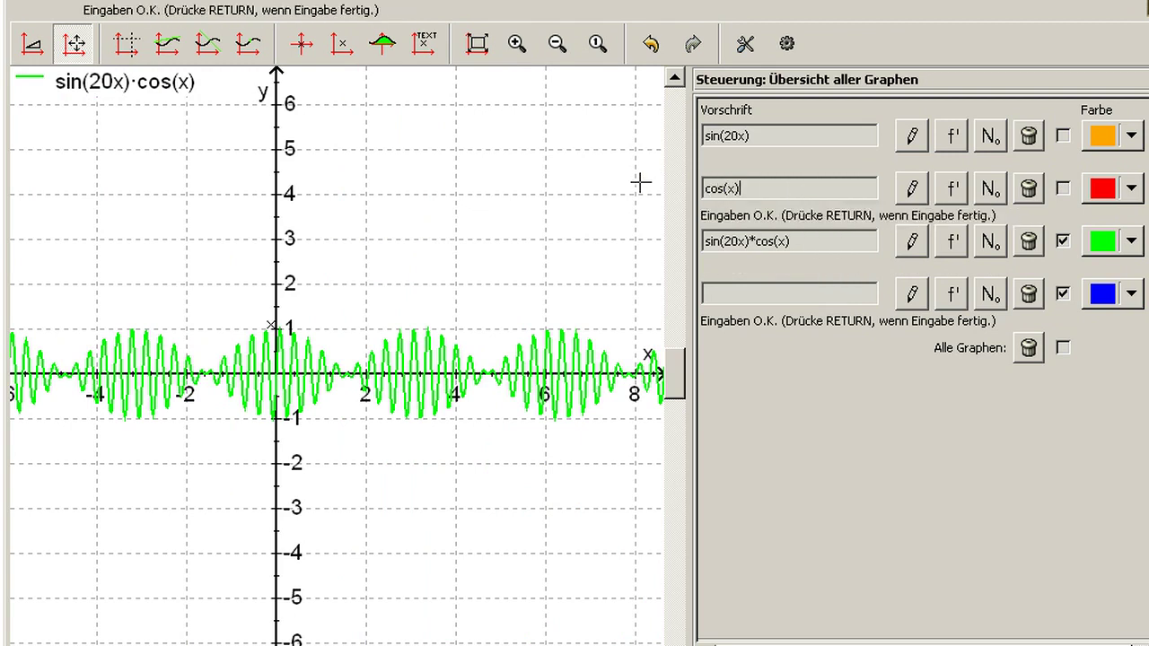
key(Return)
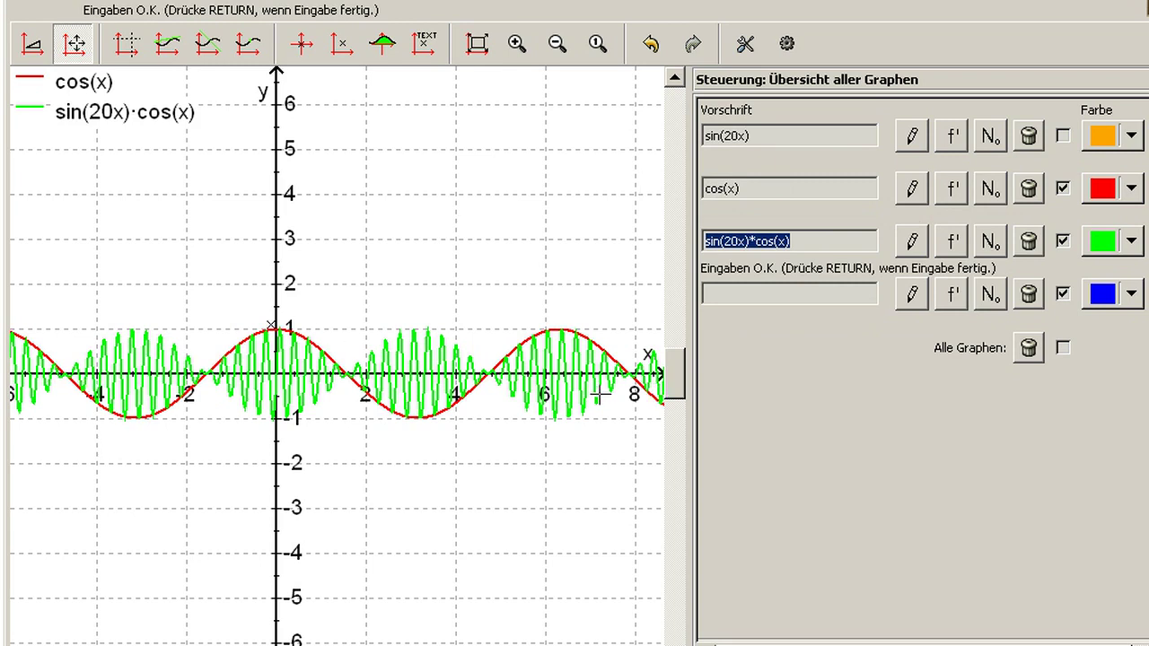
click(560, 46)
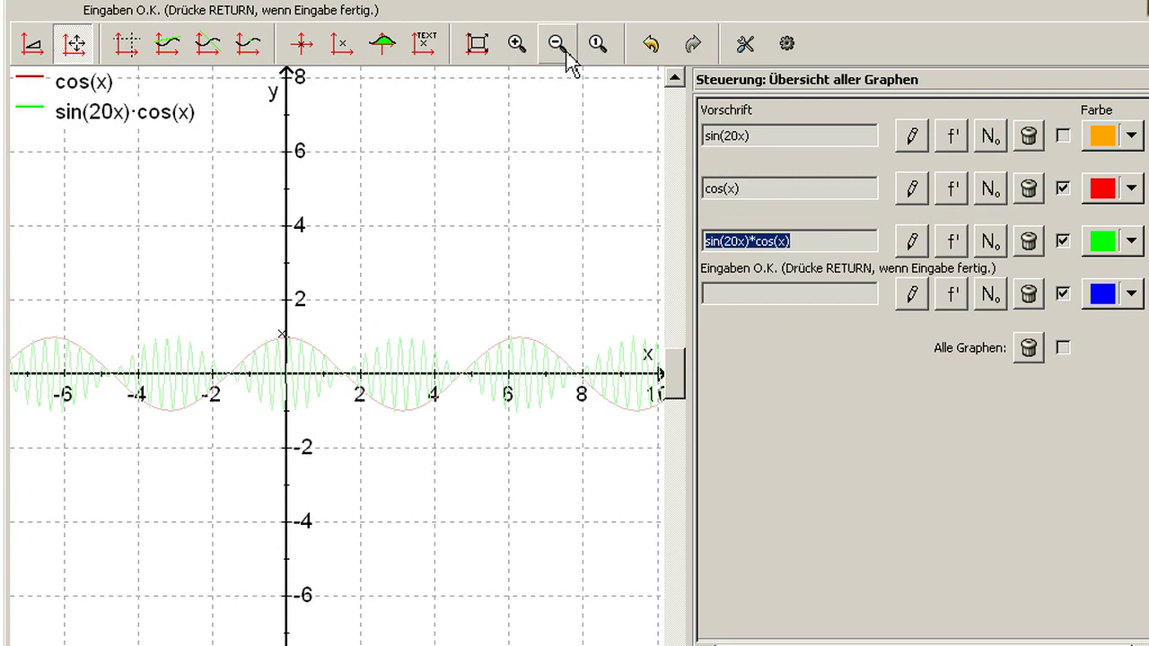
click(520, 49)
click(805, 241)
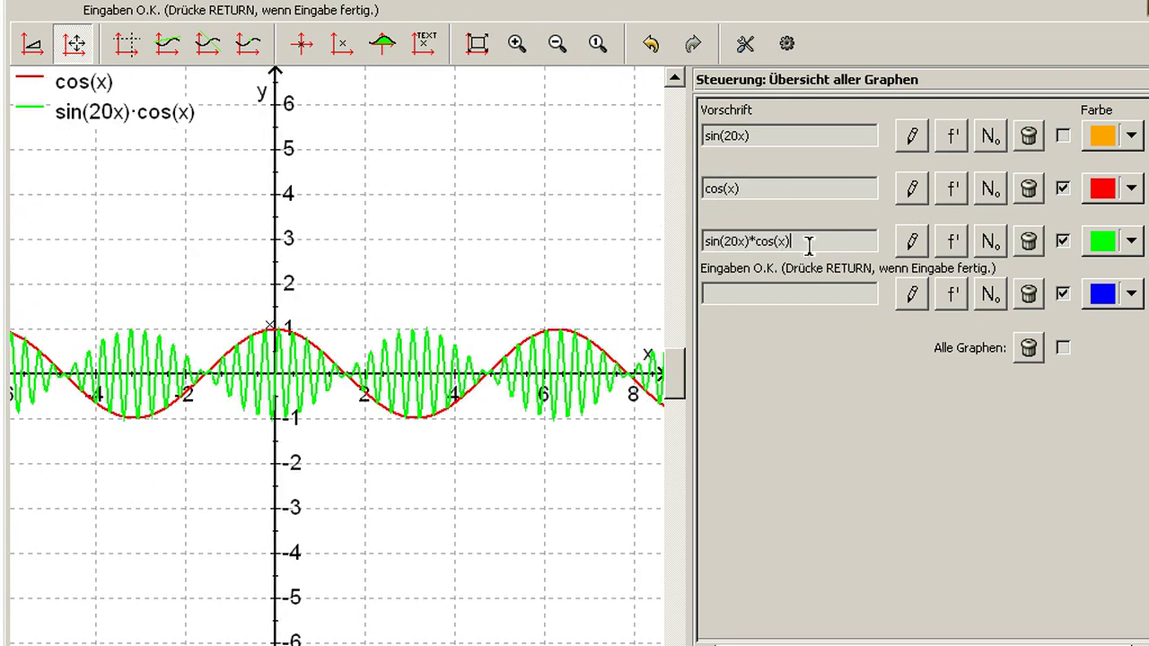
- Append an e^(-x) factor to the green formula, hide cos(x), and set the decay to 0.5x
text(*)
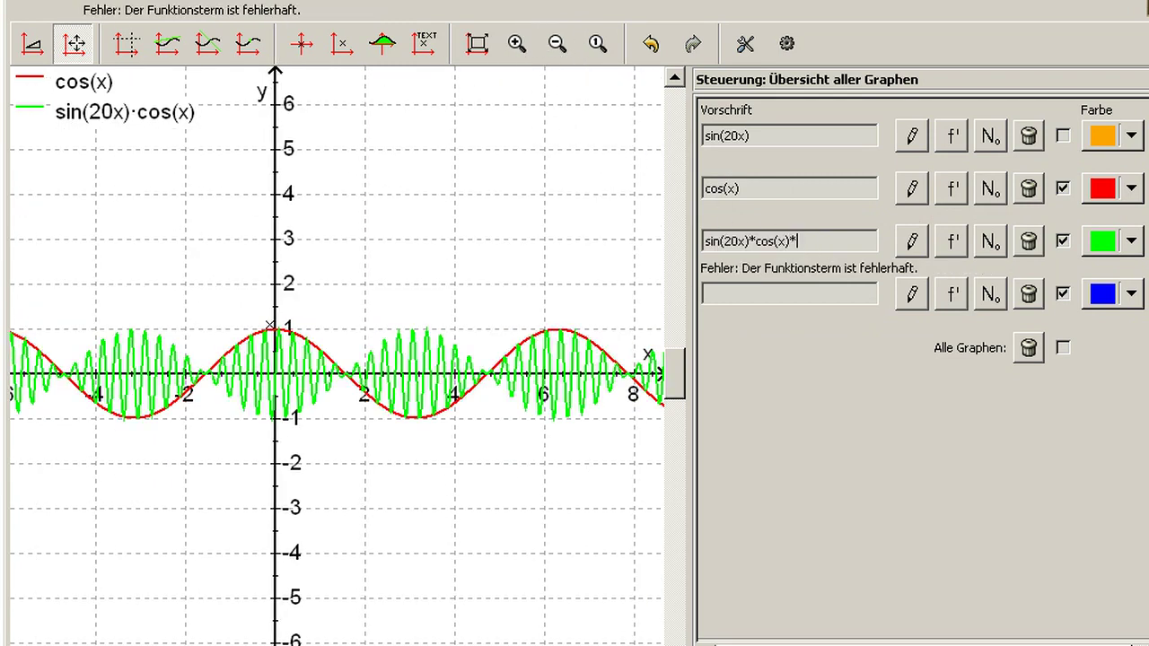
text(e^(-x)
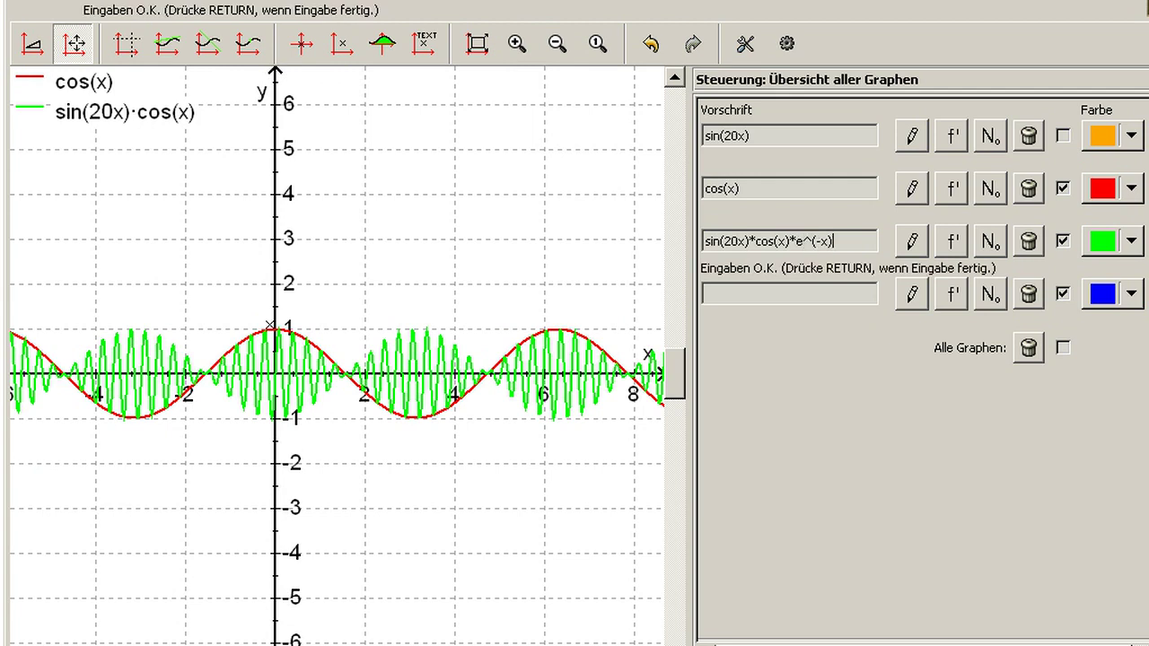
key(Return)
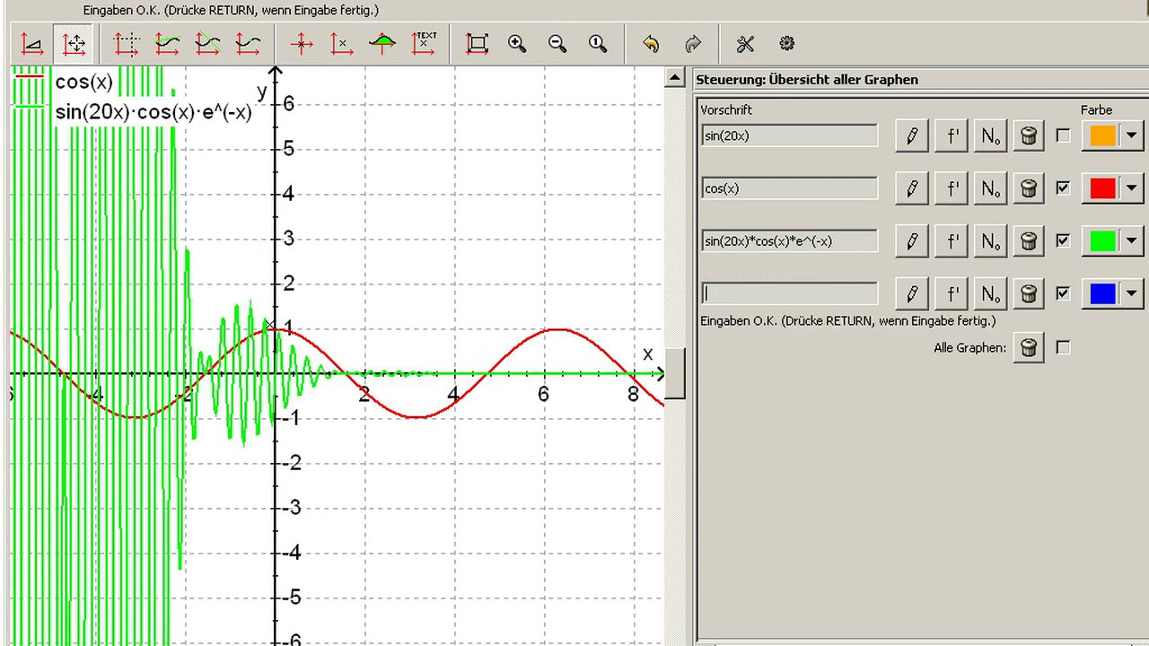
click(1063, 190)
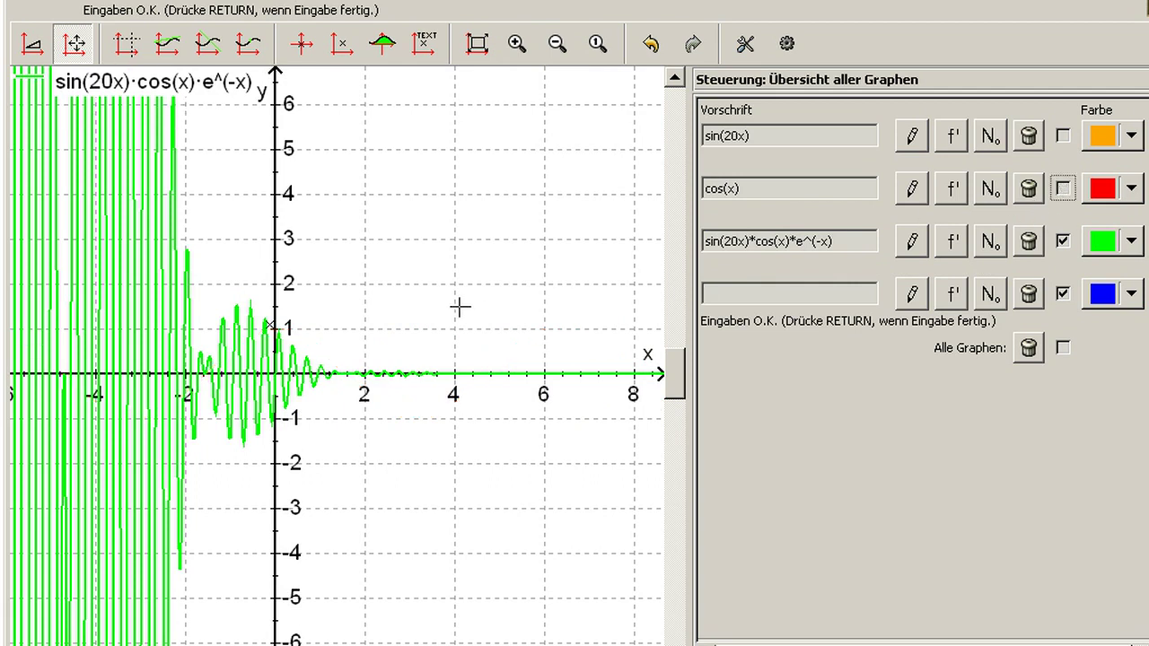
text(0.5)
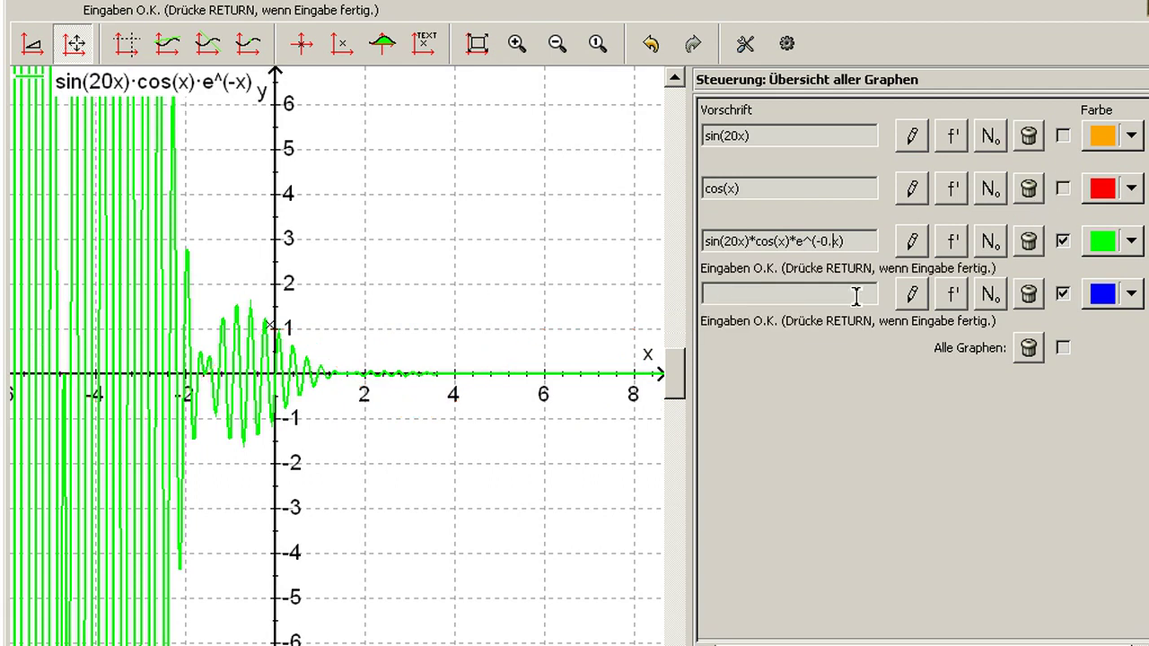
key(Return)
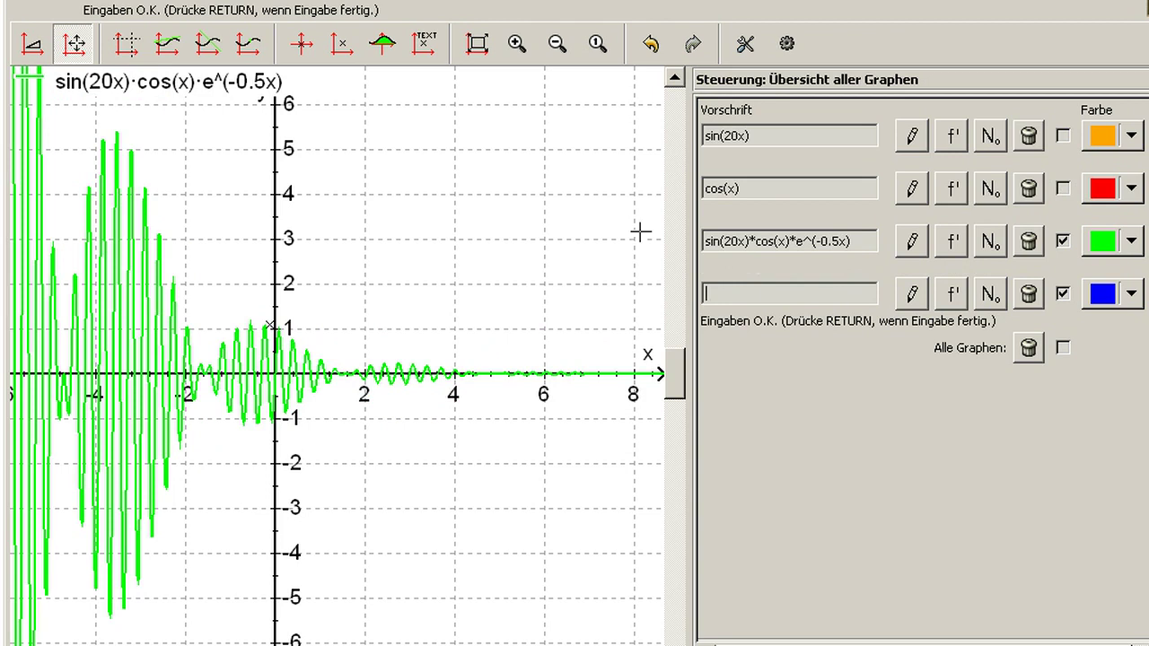
- Change the exponent to -0.2x and zoom out to see the fading wave
click(844, 242)
double_click(844, 242)
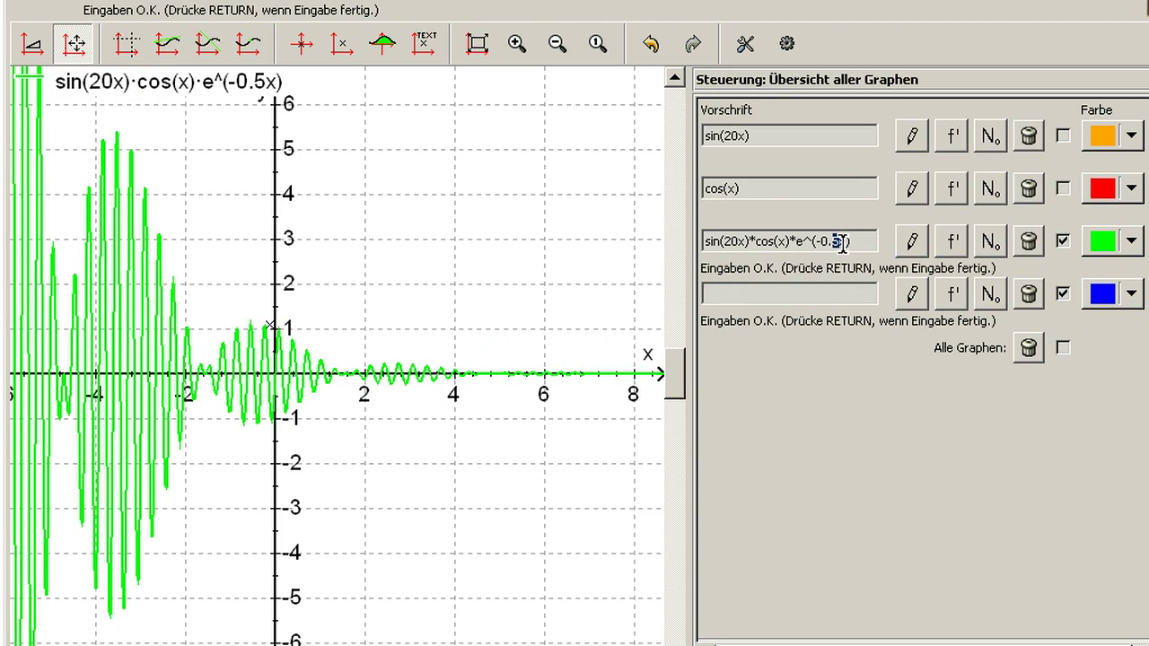
text(2x)
key(Return)
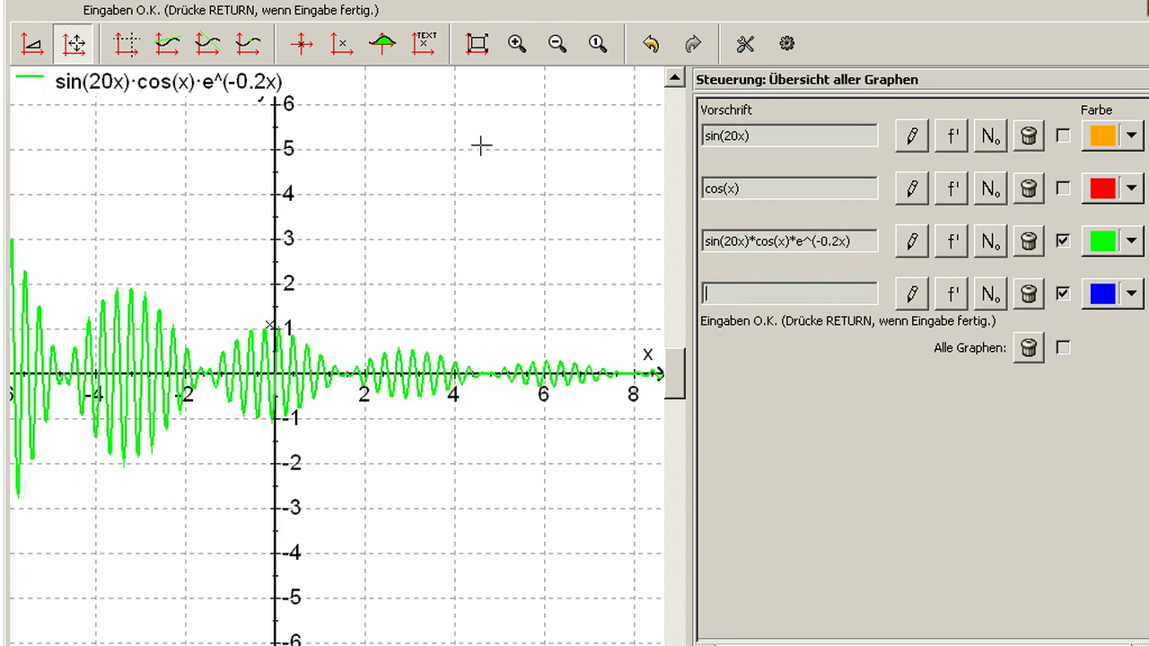
click(556, 44)
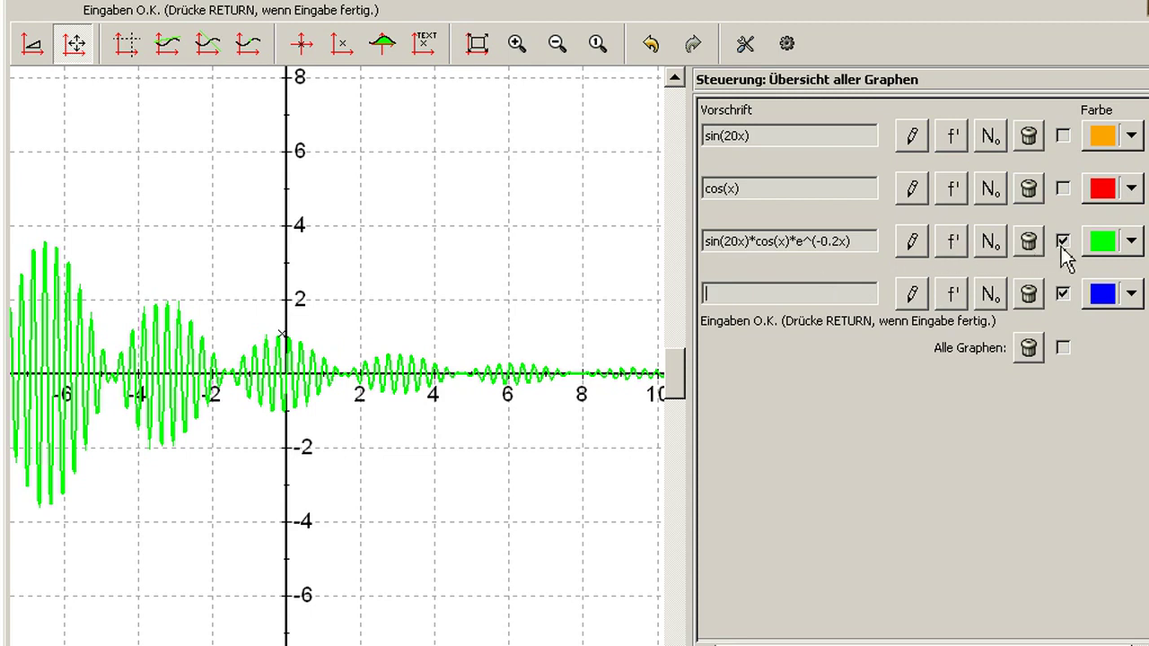
- Hide the fading wave, plot x and x*x in new fields, and type x*x*x as a sixth
click(1063, 241)
text(x)
key(Return)
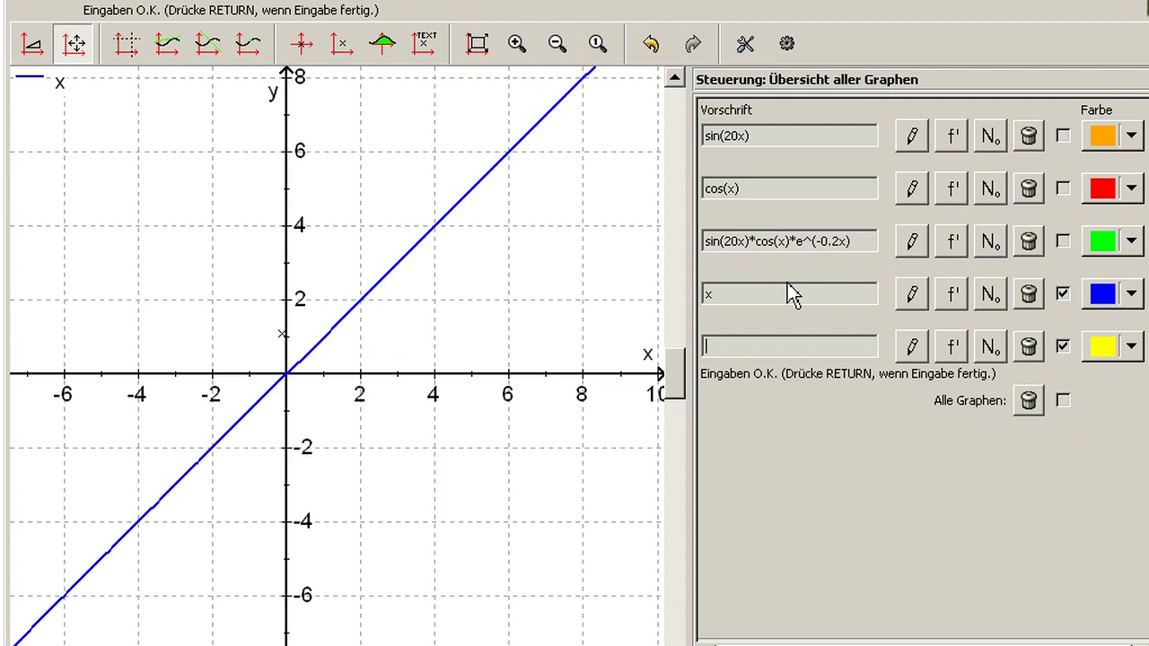
text(x*)
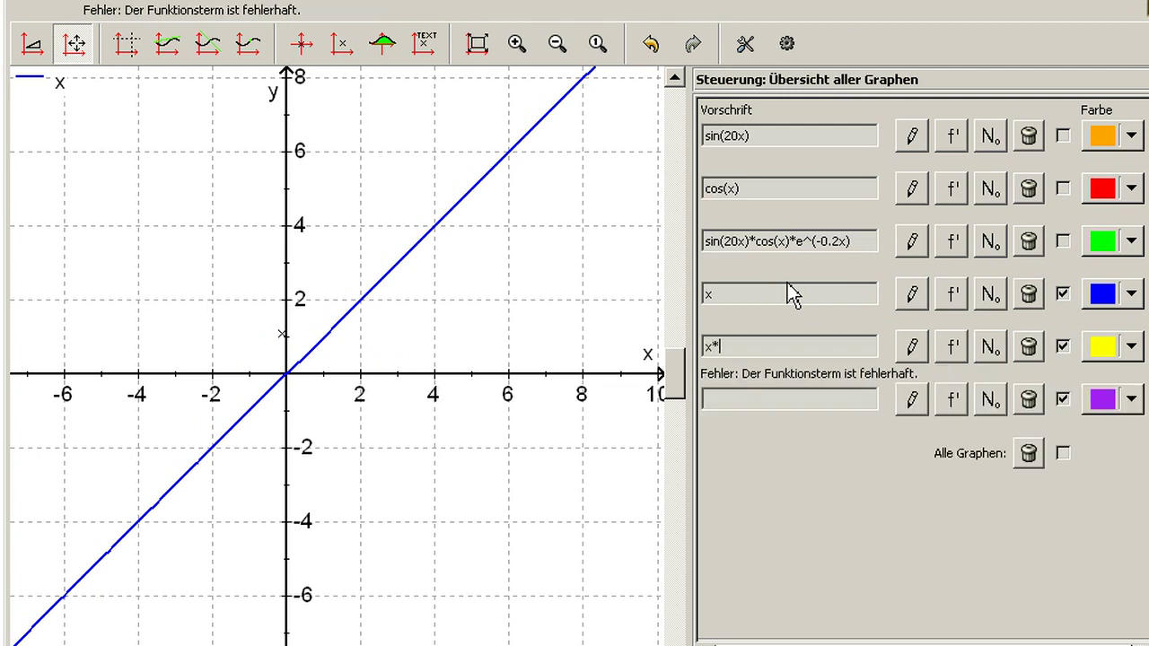
text(x)
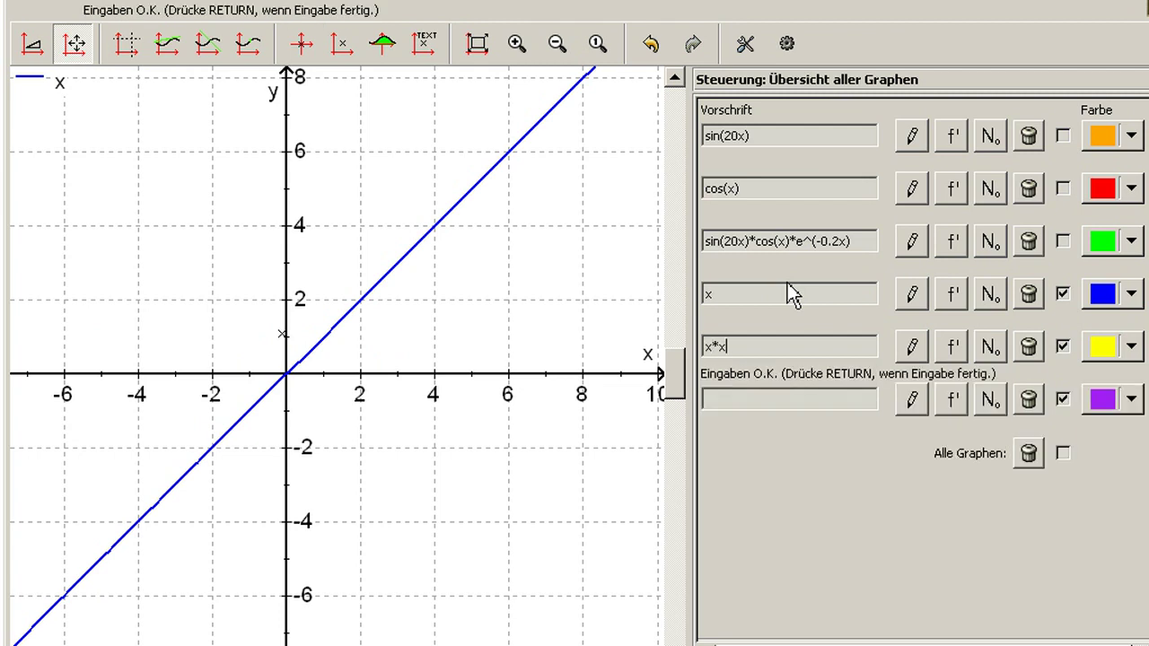
key(Return)
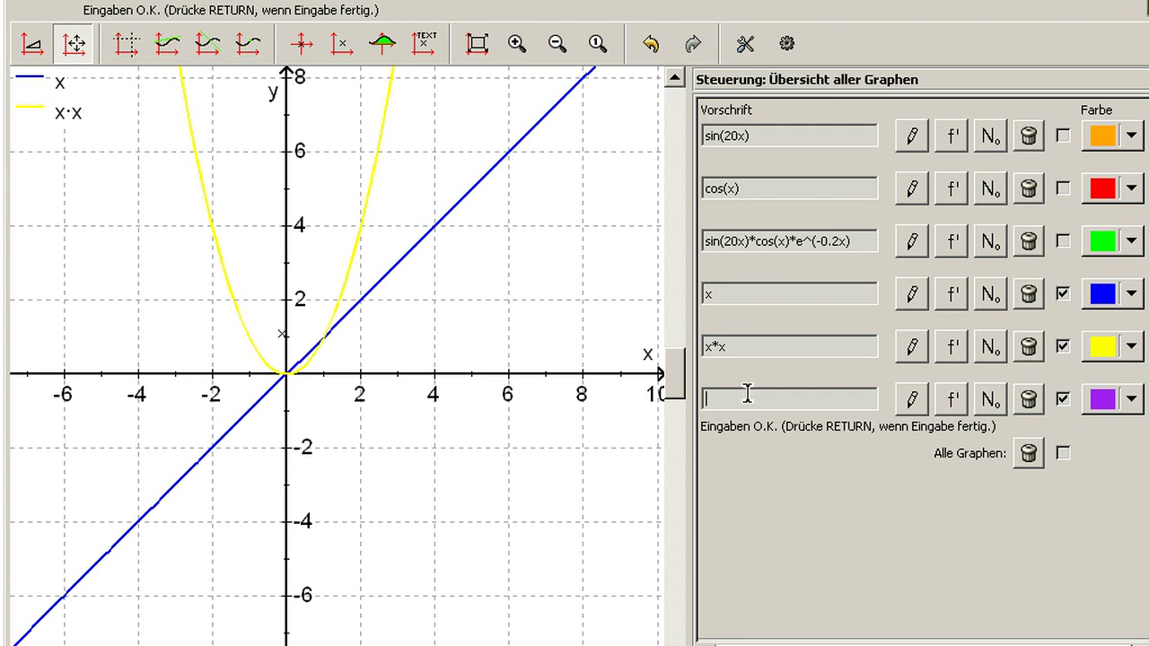
text(x*x*)
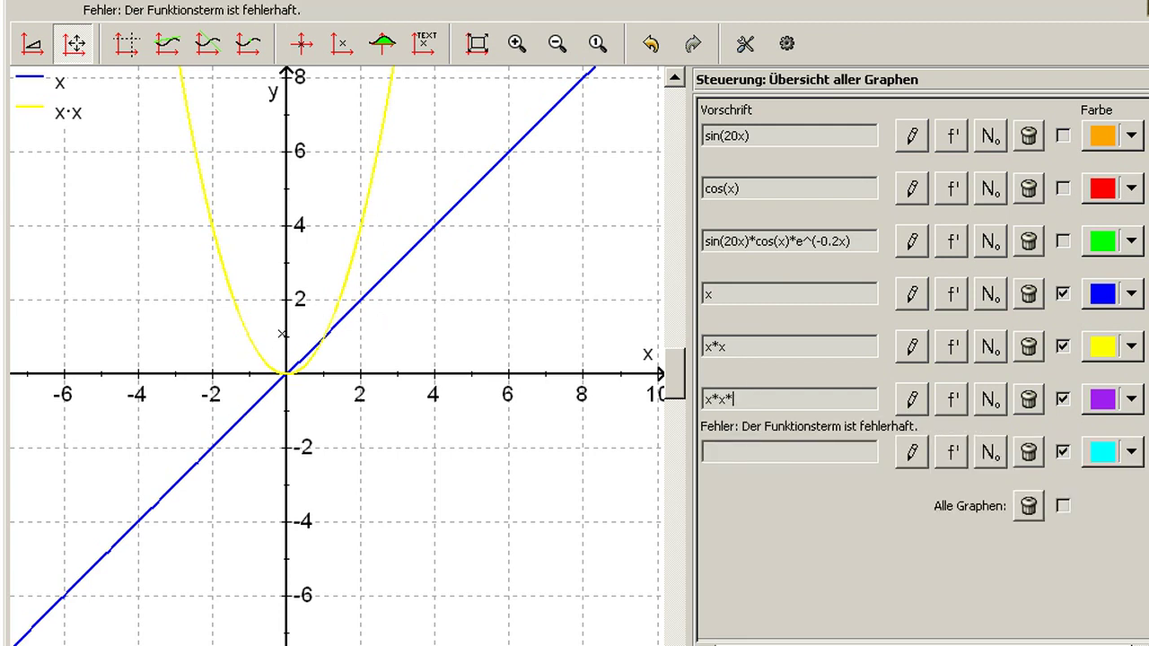
text(x)
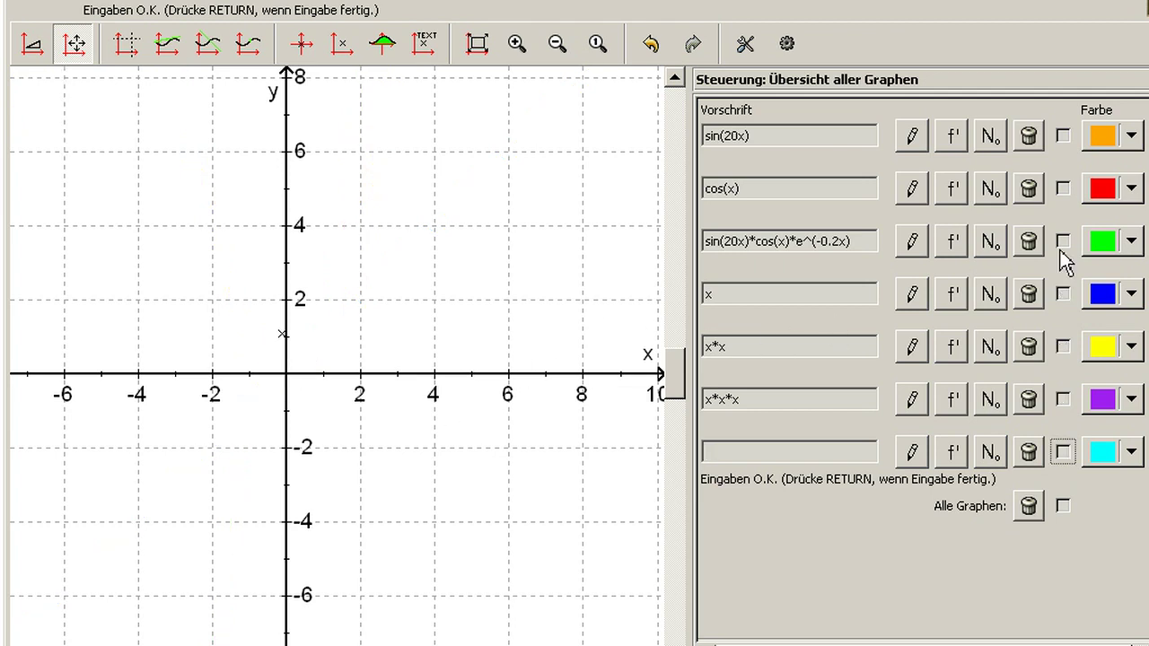
- Recheck the sin(20x)·cos(x)·e^(-0.2x) graph, briefly showing then hiding cos(x) again
click(1063, 241)
click(1063, 189)
click(1064, 193)
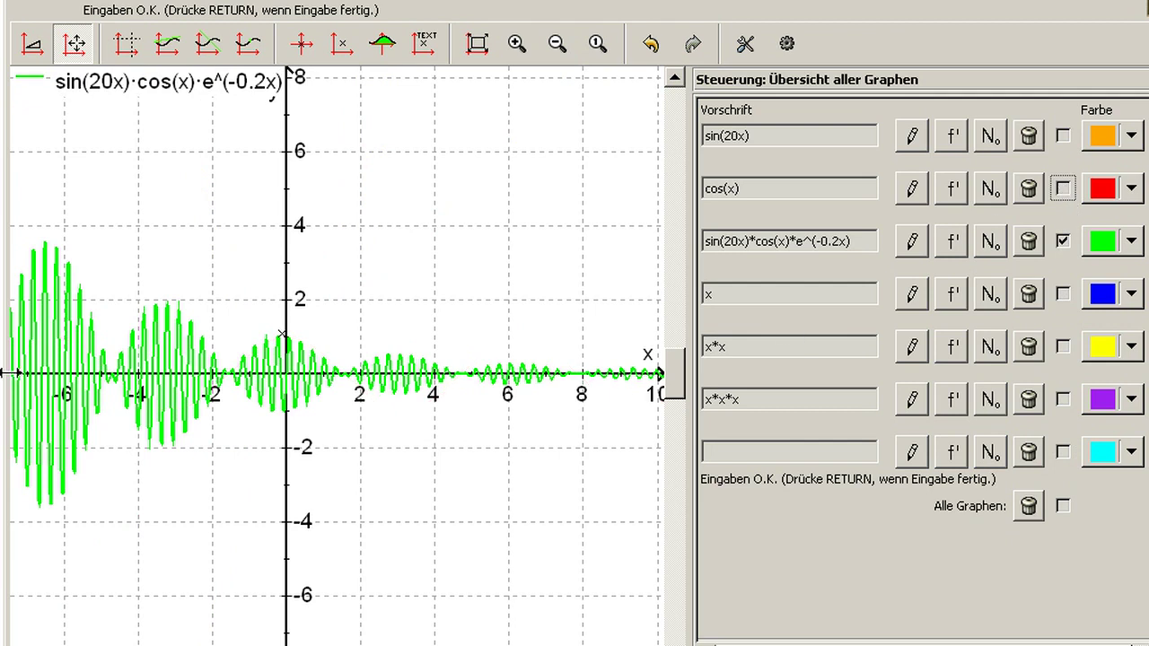